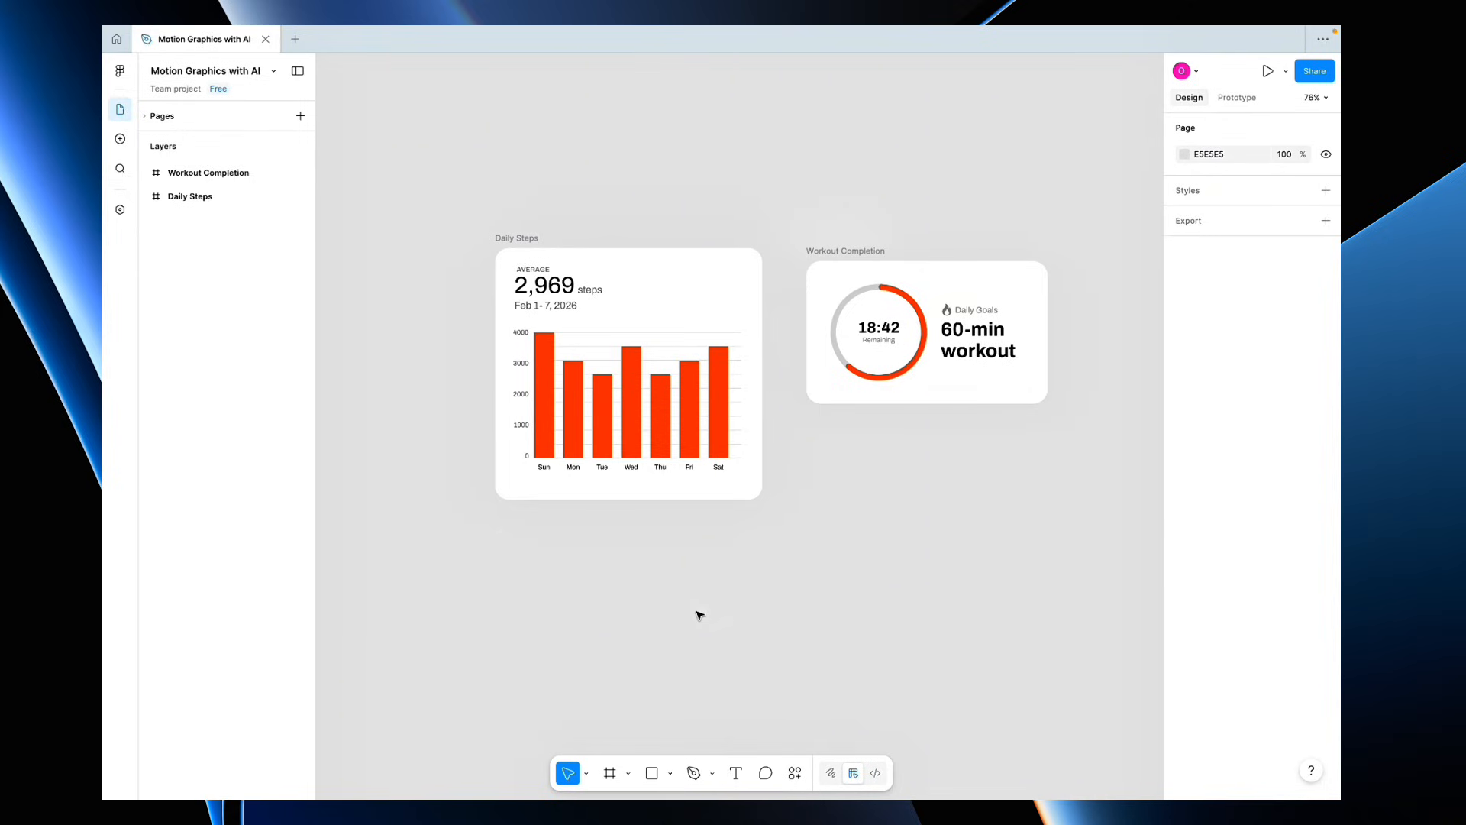
Add a MacBook Pro 16" frame (1728 × 1117) to the canvas beside the Daily Steps and Workout Completion cards.
left_click(519, 238)
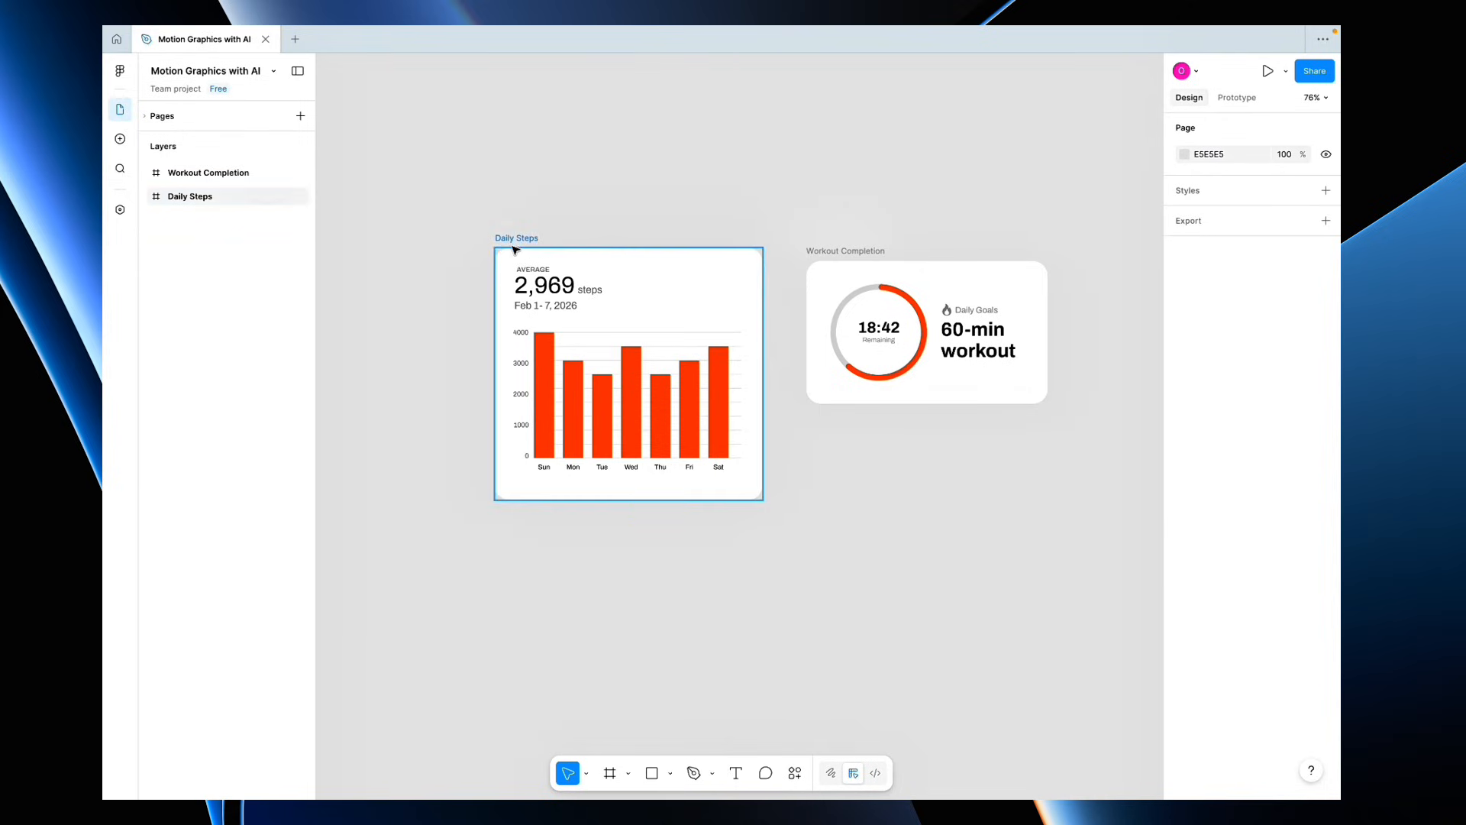
left_click(830, 263)
scroll(960, 117, "down", 5)
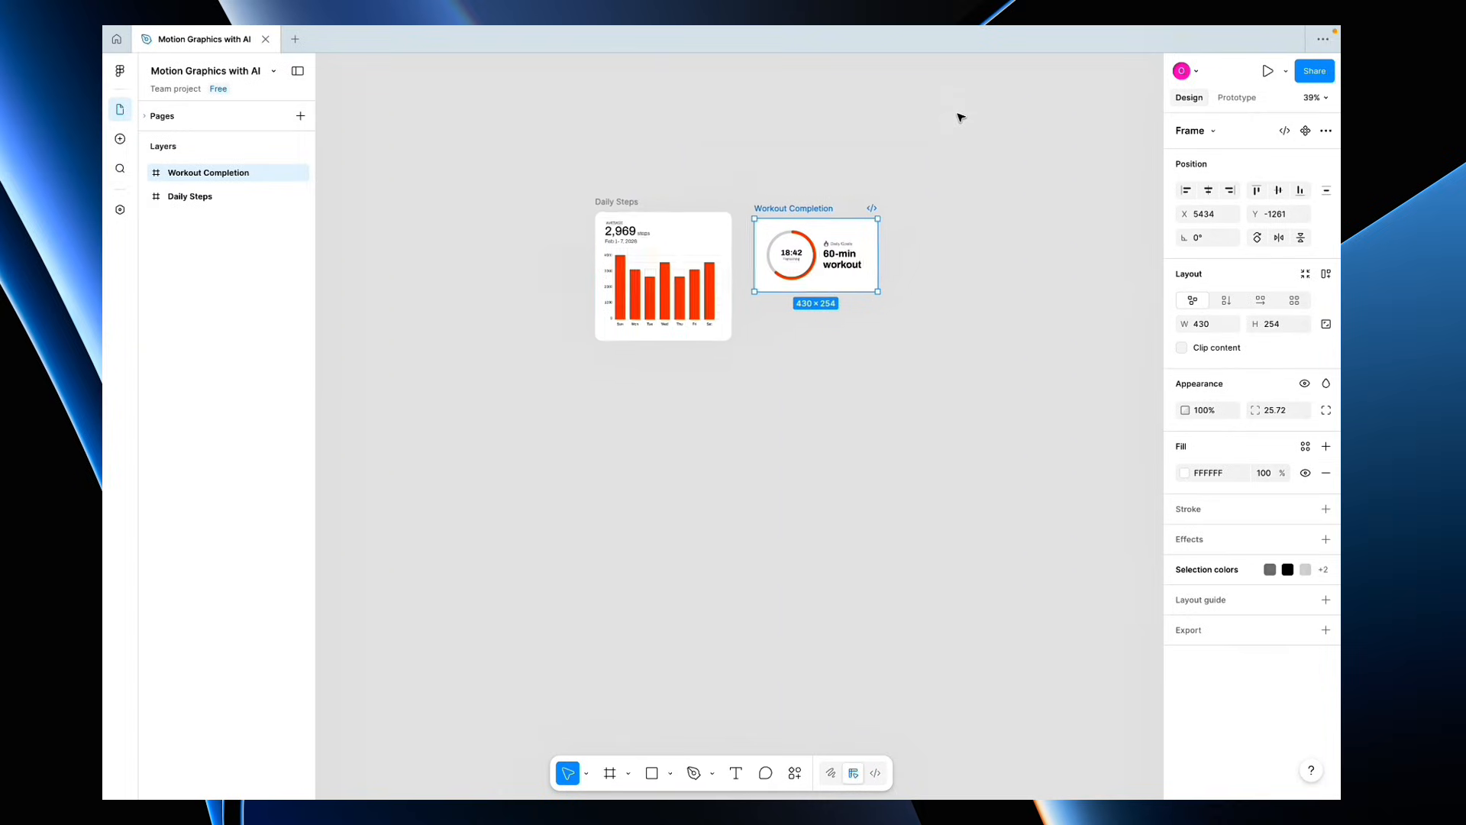
left_click(811, 172)
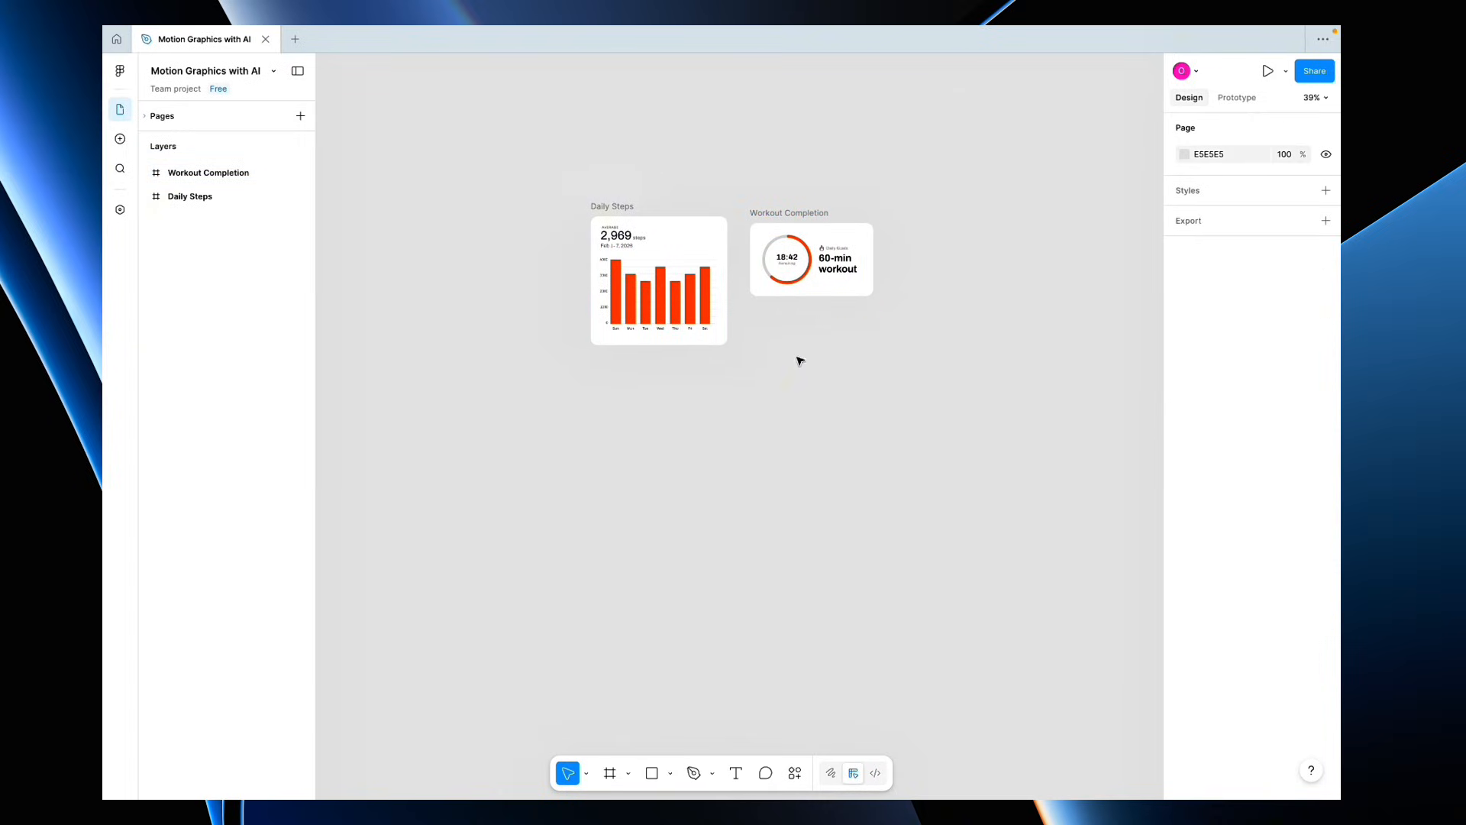
left_click(610, 776)
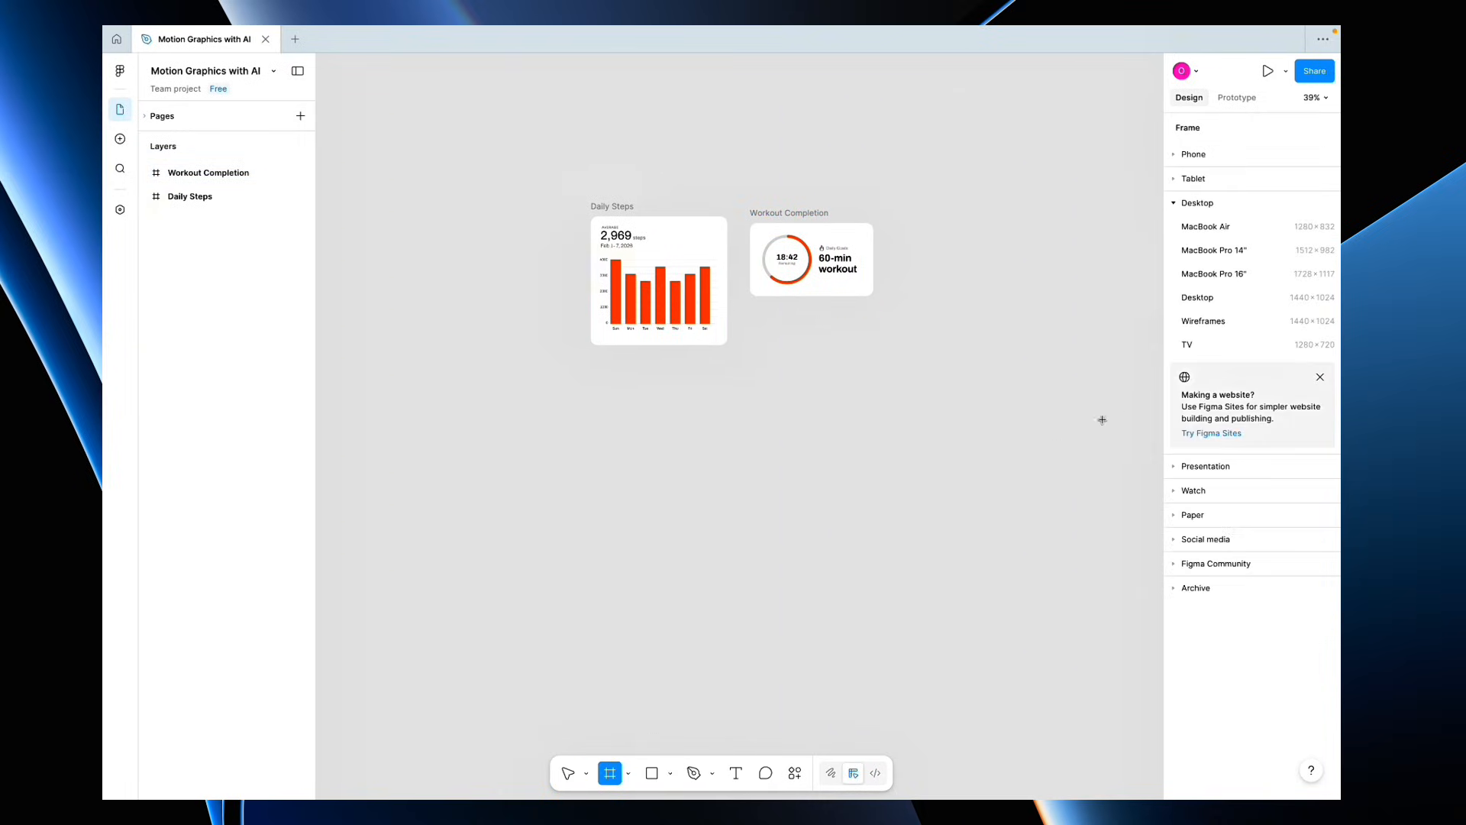
left_click(1245, 273)
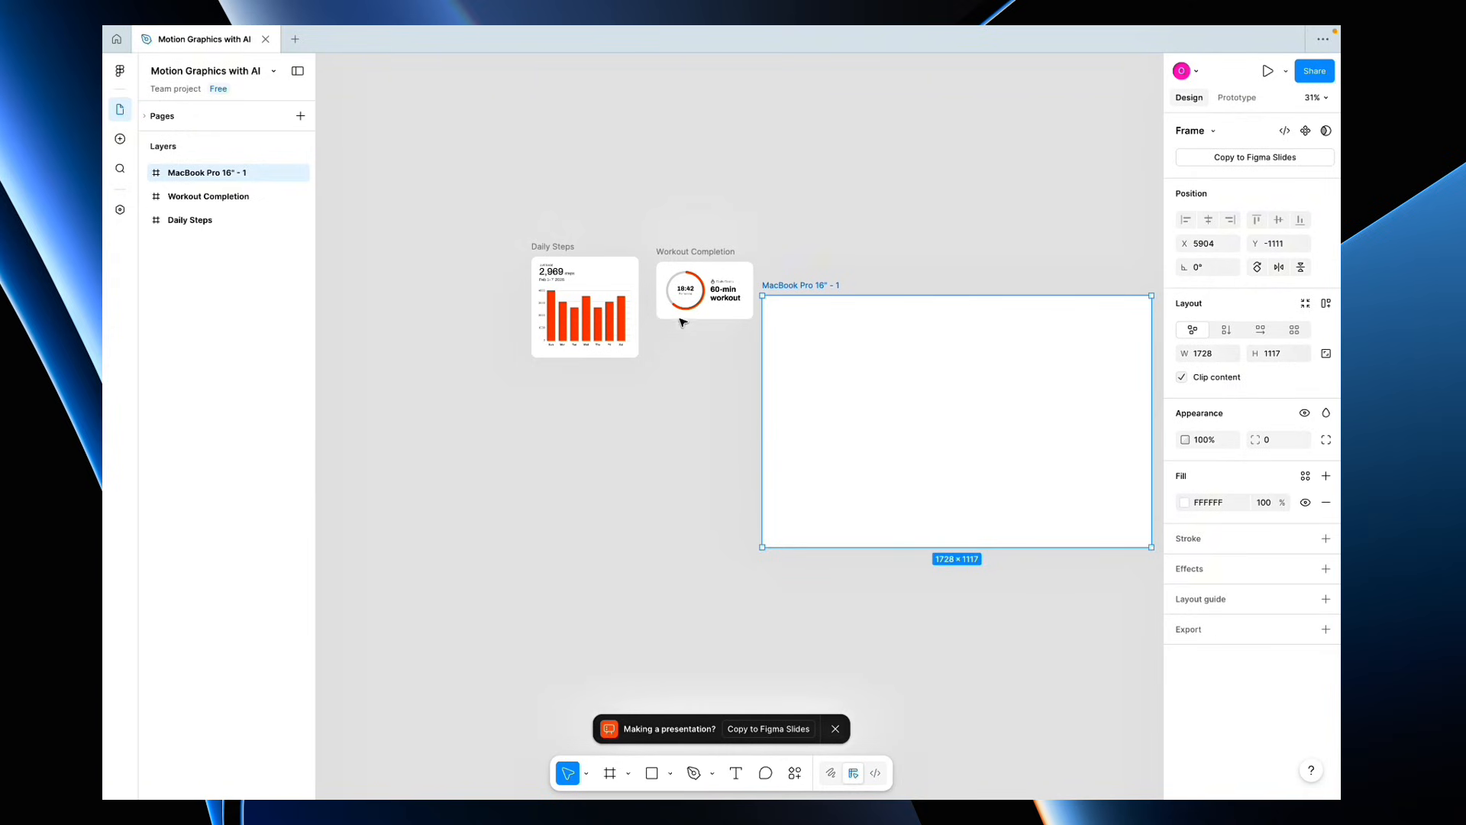
Place both cards inside the MacBook Pro 16" frame, reposition the frame on the canvas and remove its white fill.
left_click_drag(497, 236, 982, 391)
left_click(802, 286)
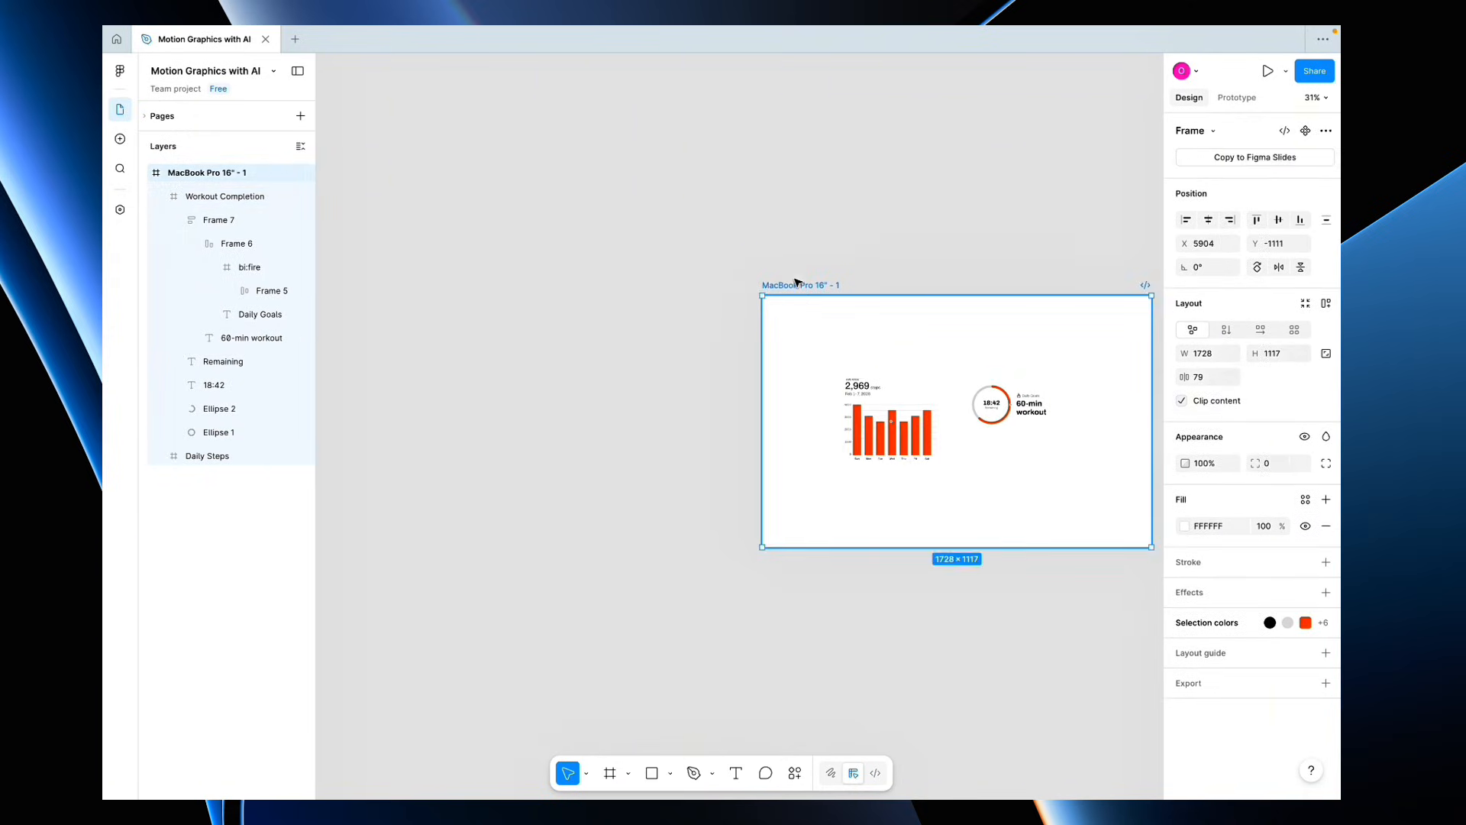
left_click_drag(810, 288, 583, 242)
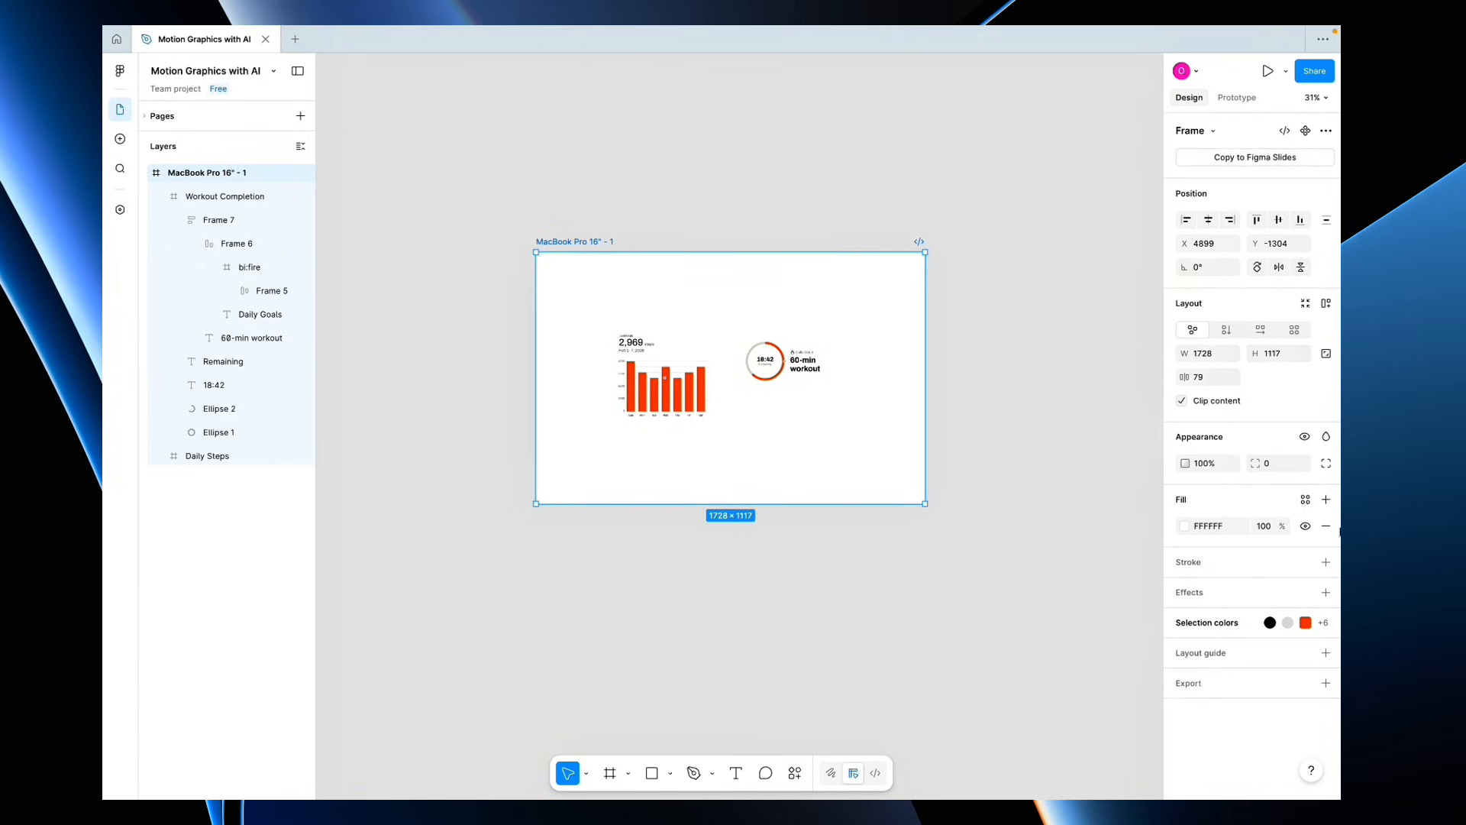
left_click(1329, 527)
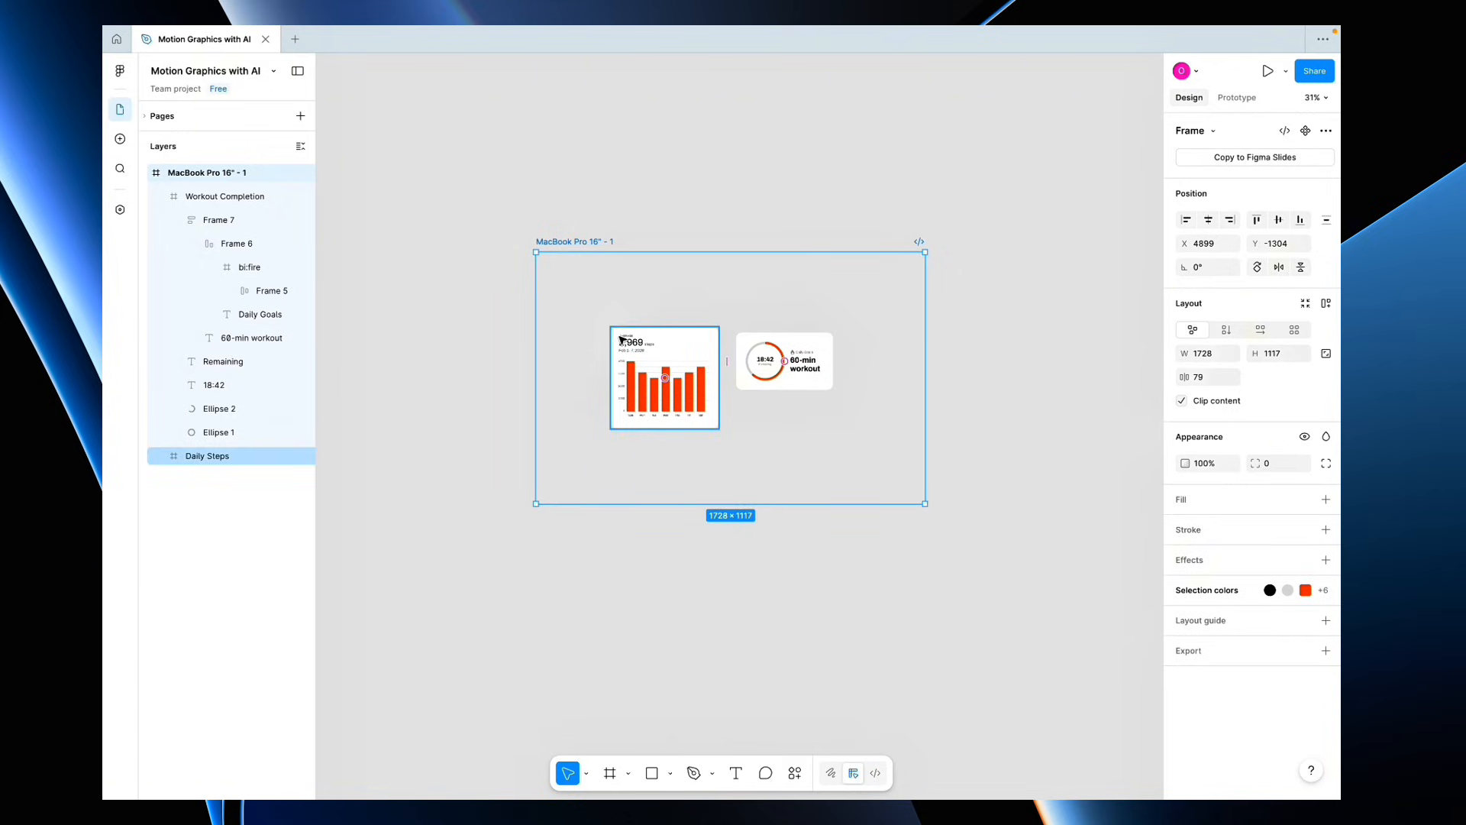
Find and run the Hera - Motion Graphics for Figma plugin on the MacBook Pro 16" frame and start the export.
scroll(623, 342, "up", 2)
scroll(622, 342, "up", 3)
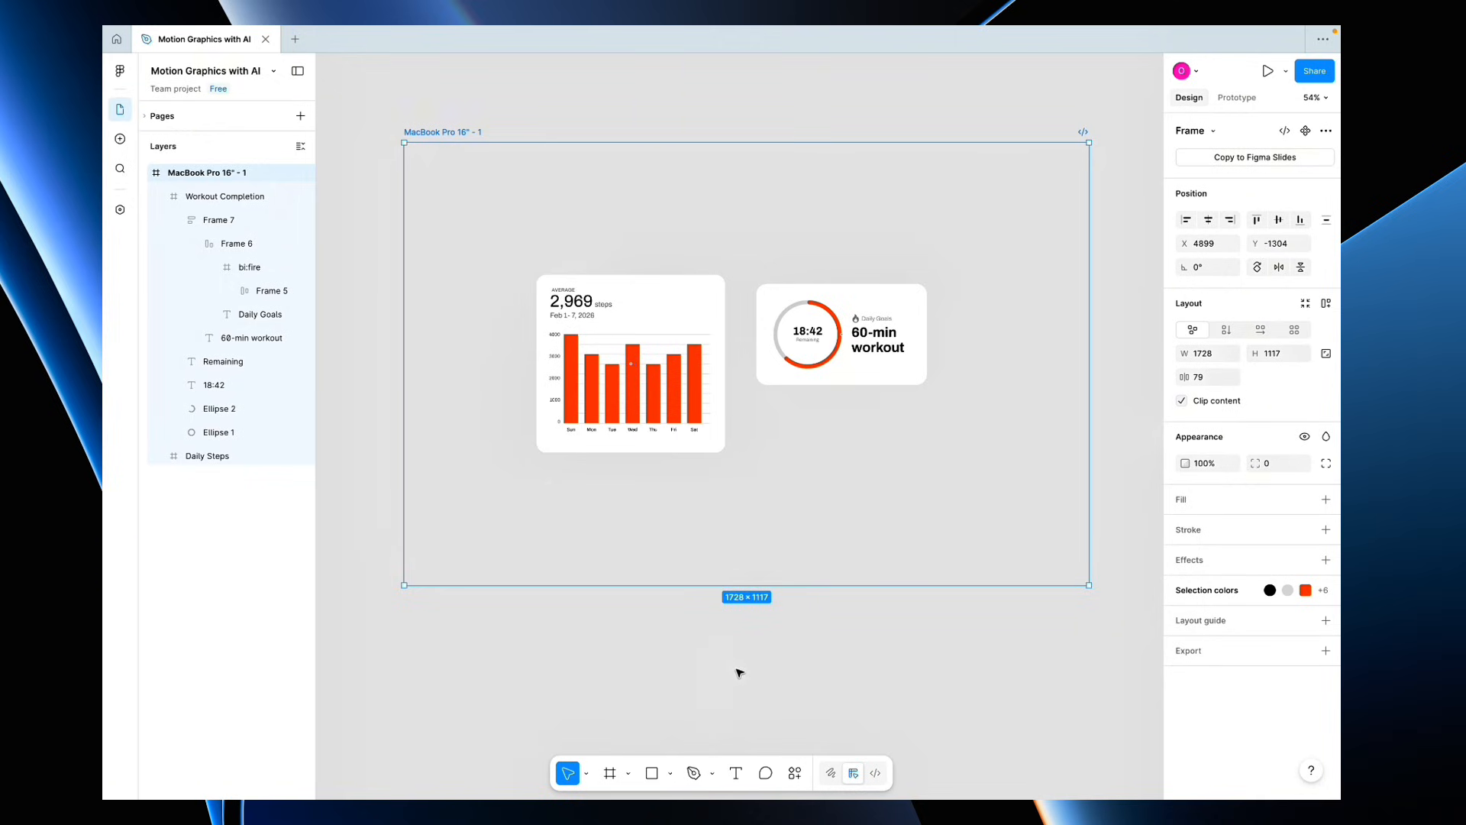
left_click(795, 773)
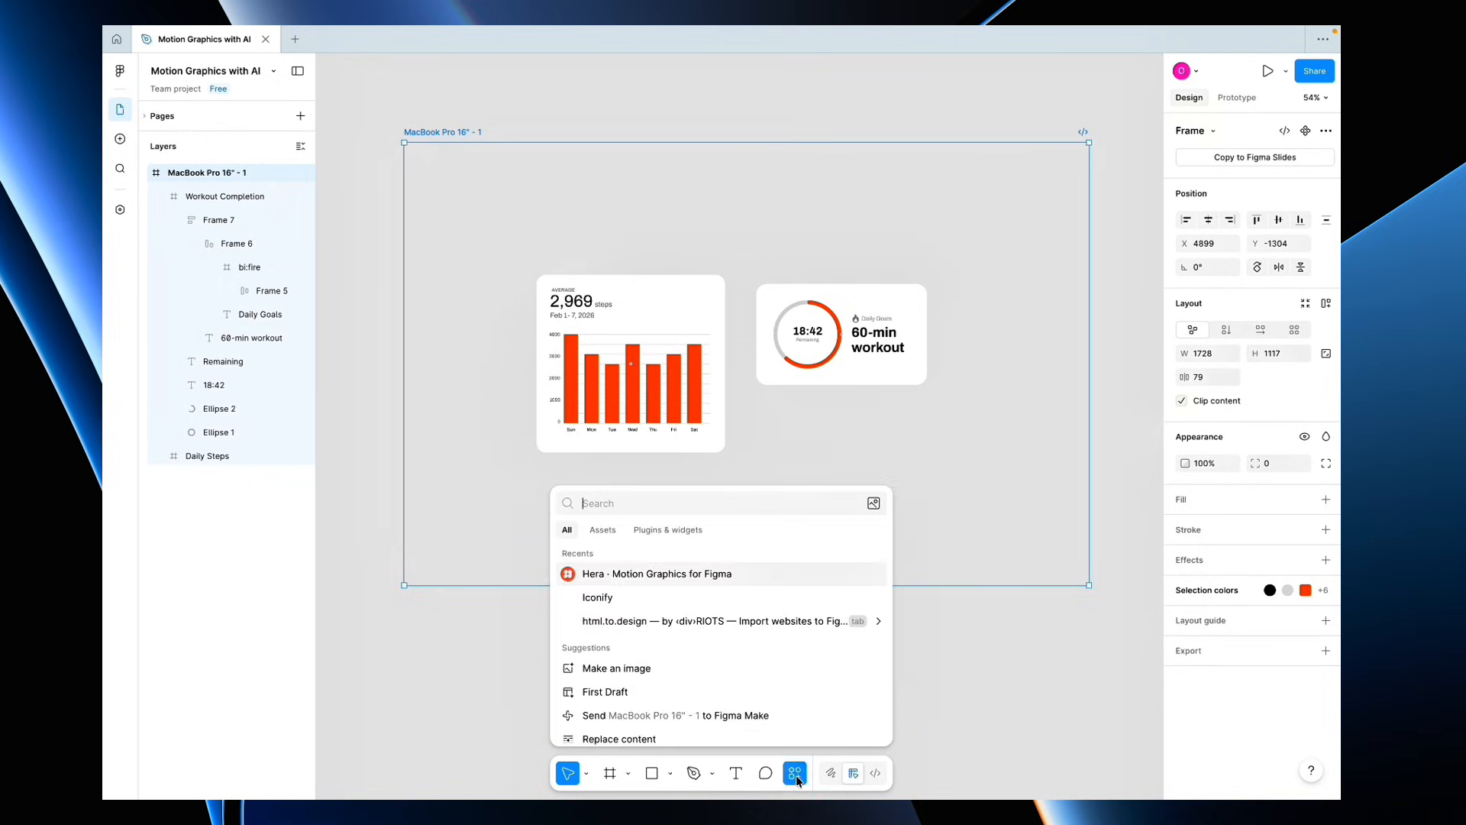
type("hera")
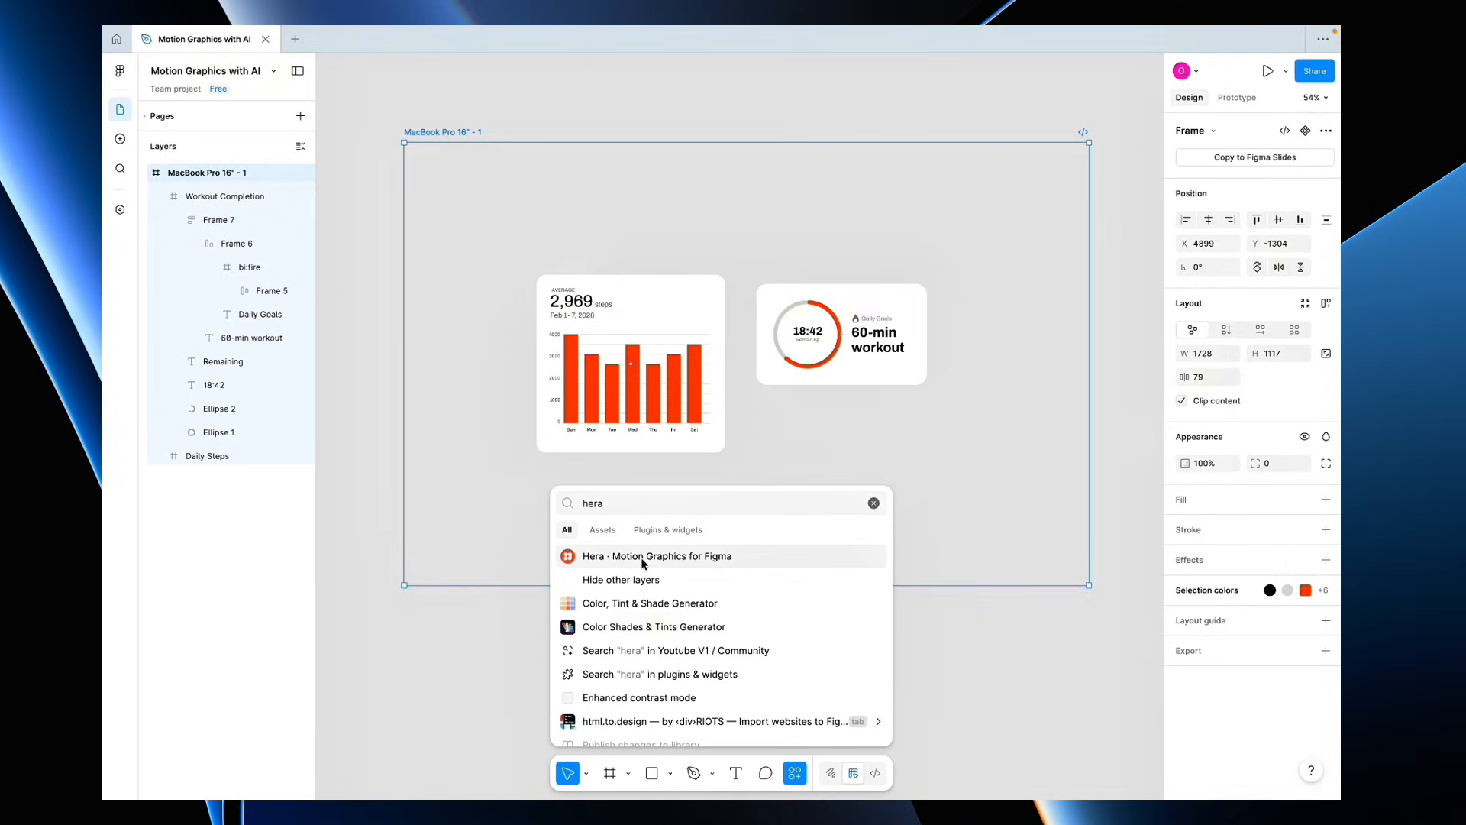
left_click(641, 559)
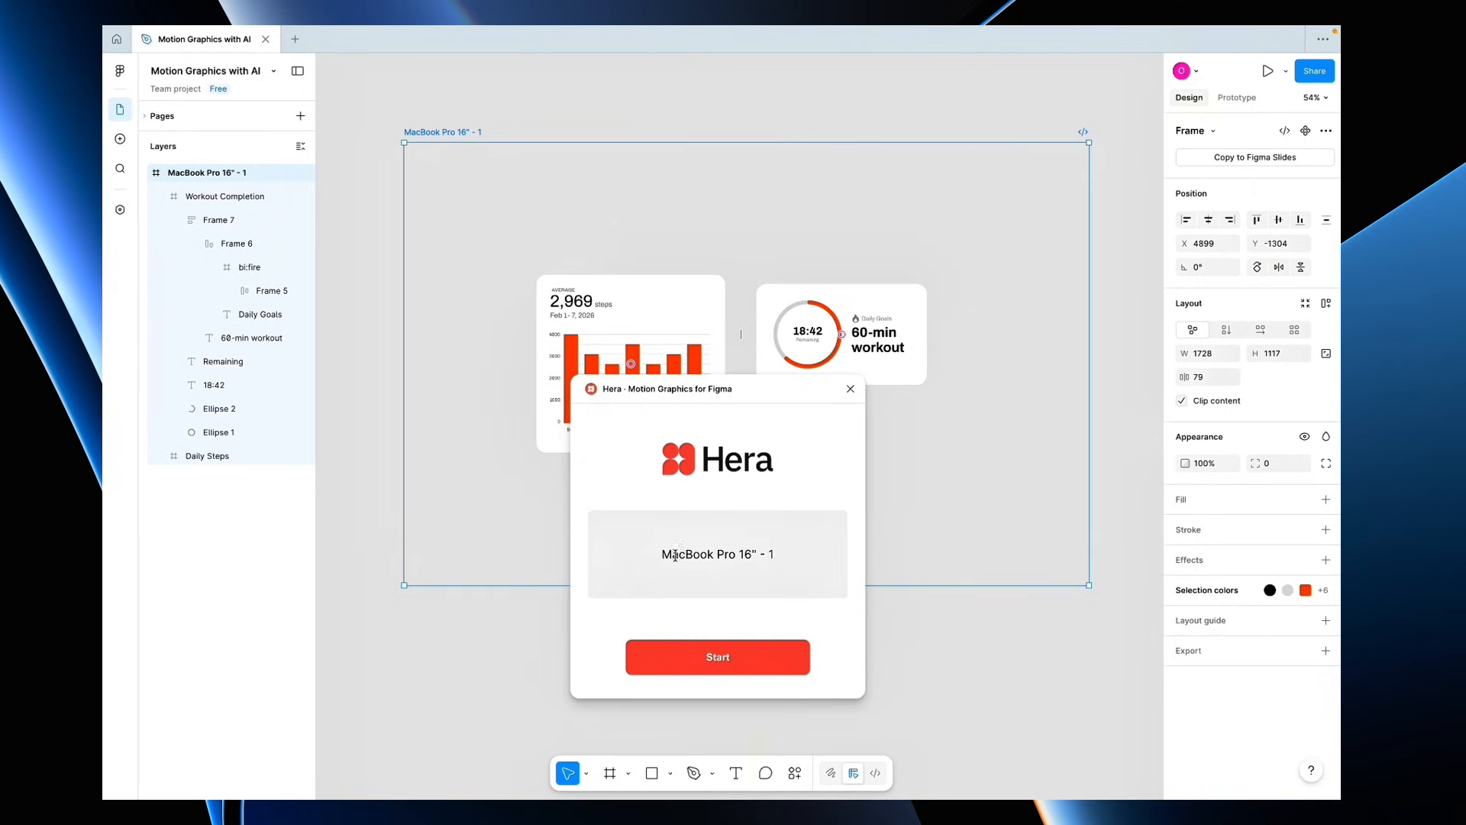
left_click_drag(661, 554, 791, 553)
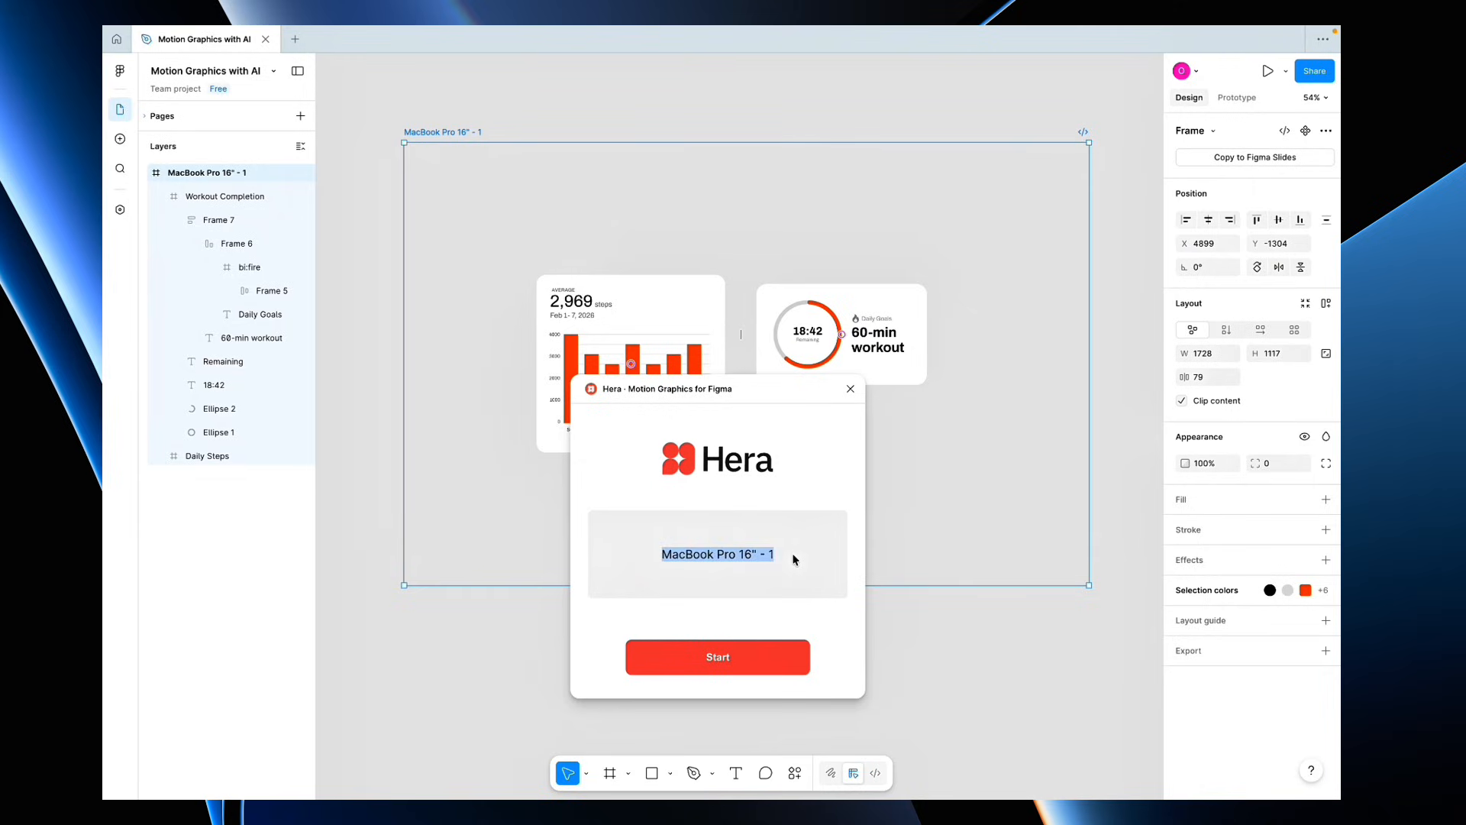
left_click(732, 658)
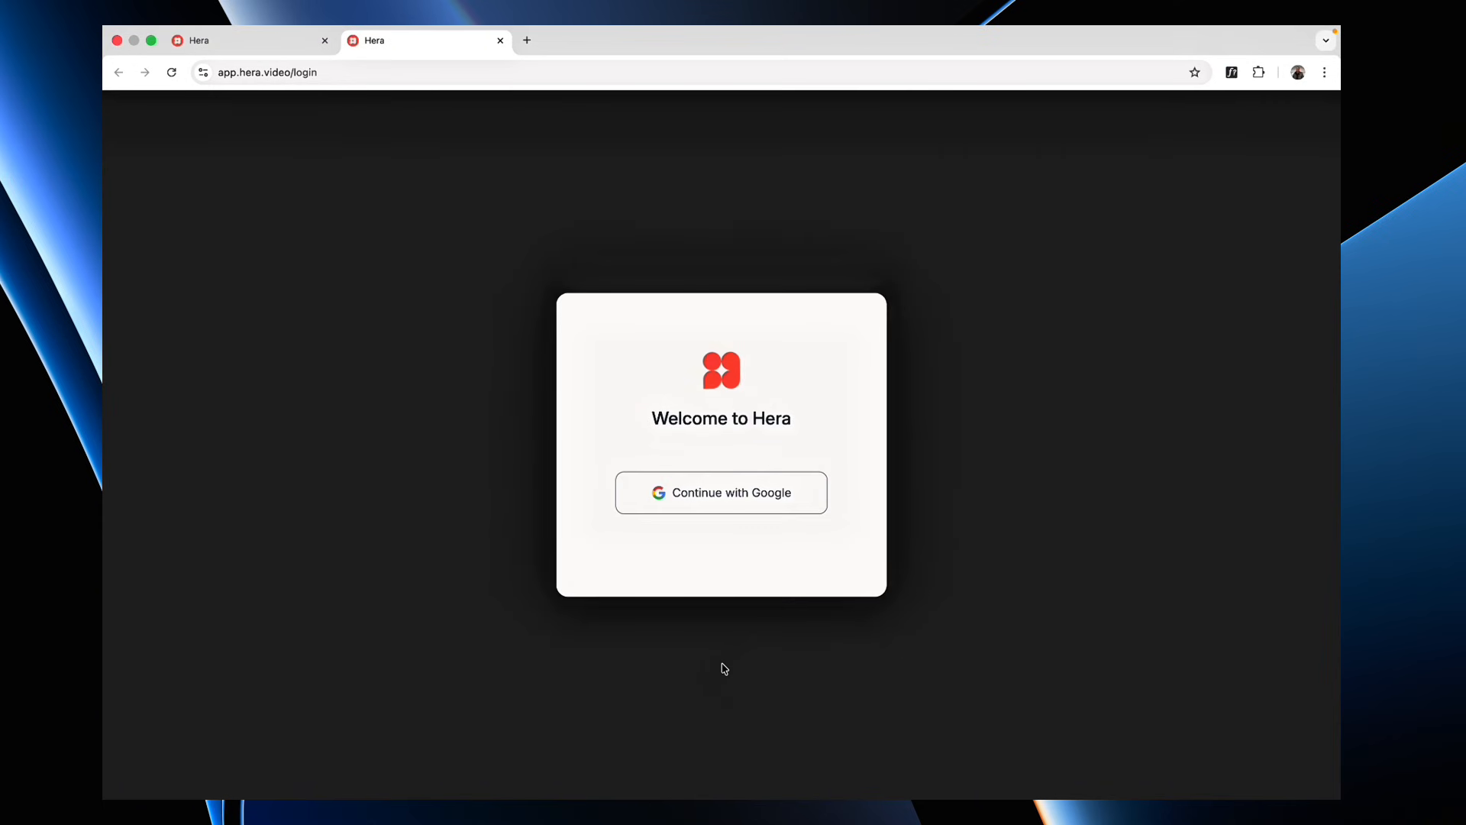
Close the extra Hera browser tab and sign in to Hera with the Google account.
left_click(325, 39)
left_click(722, 498)
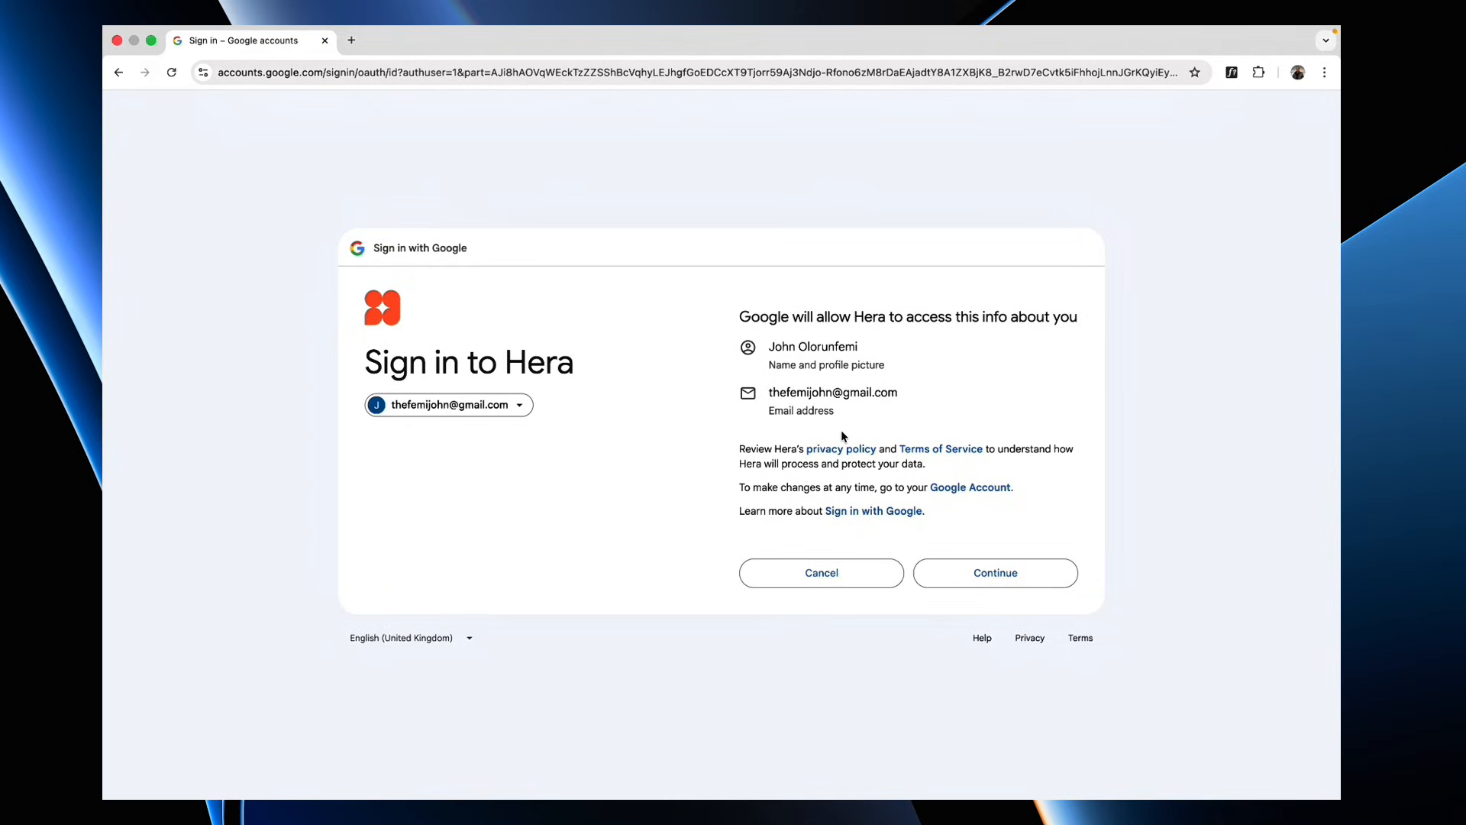
left_click(997, 572)
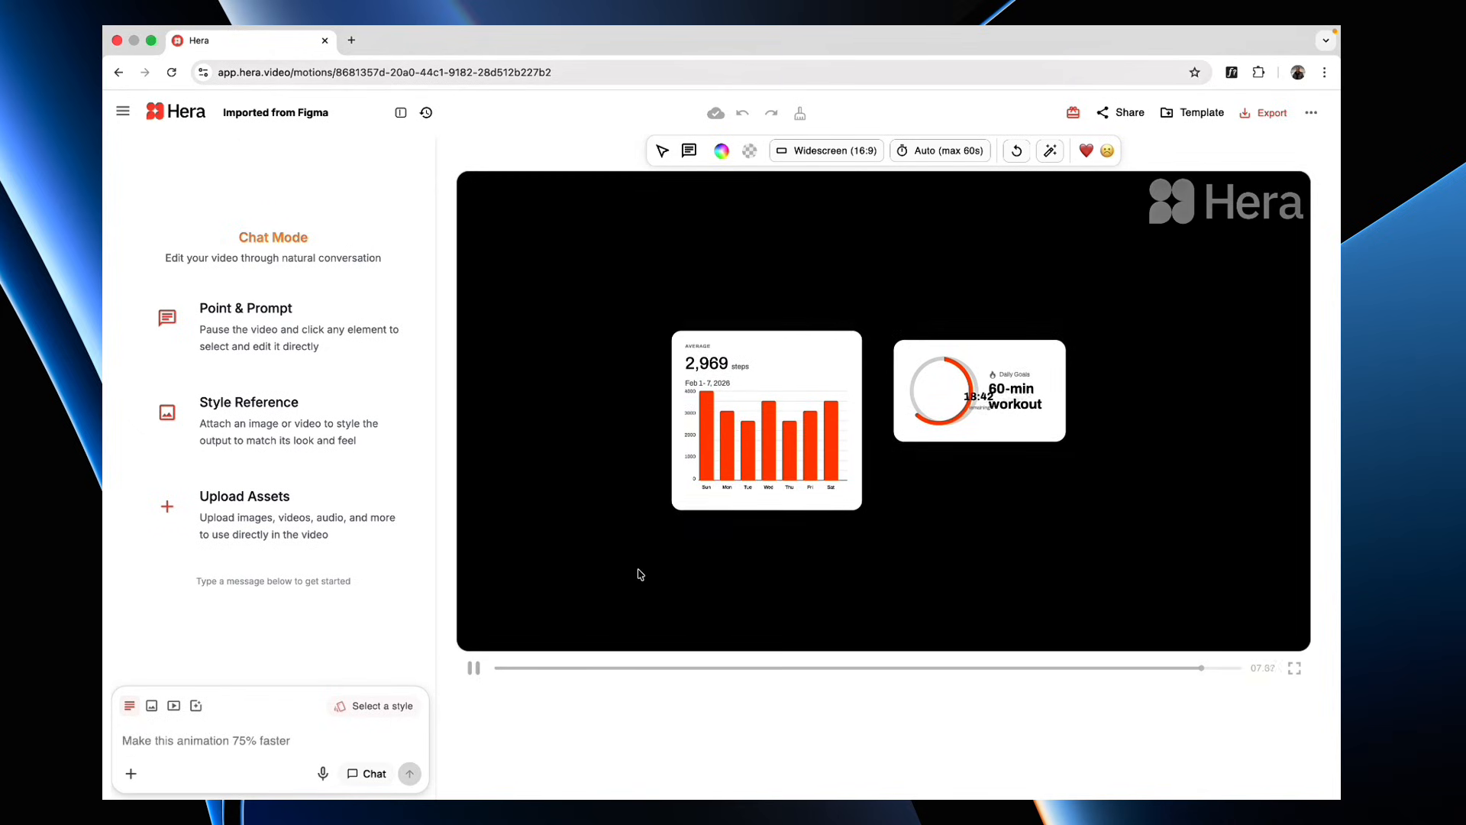
Preview the imported animation and pause it once both cards are fully shown.
left_click(472, 670)
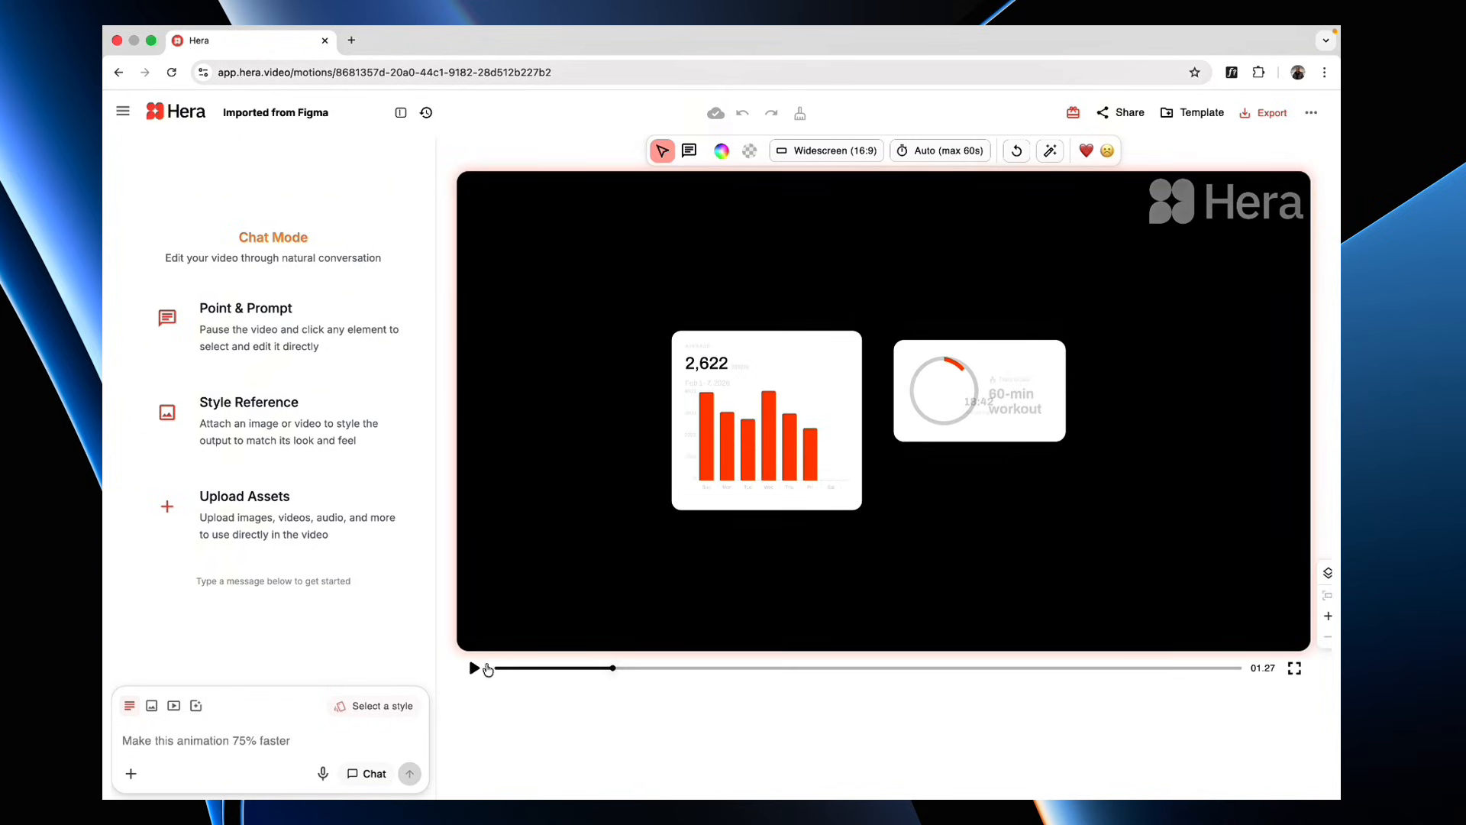
left_click(484, 668)
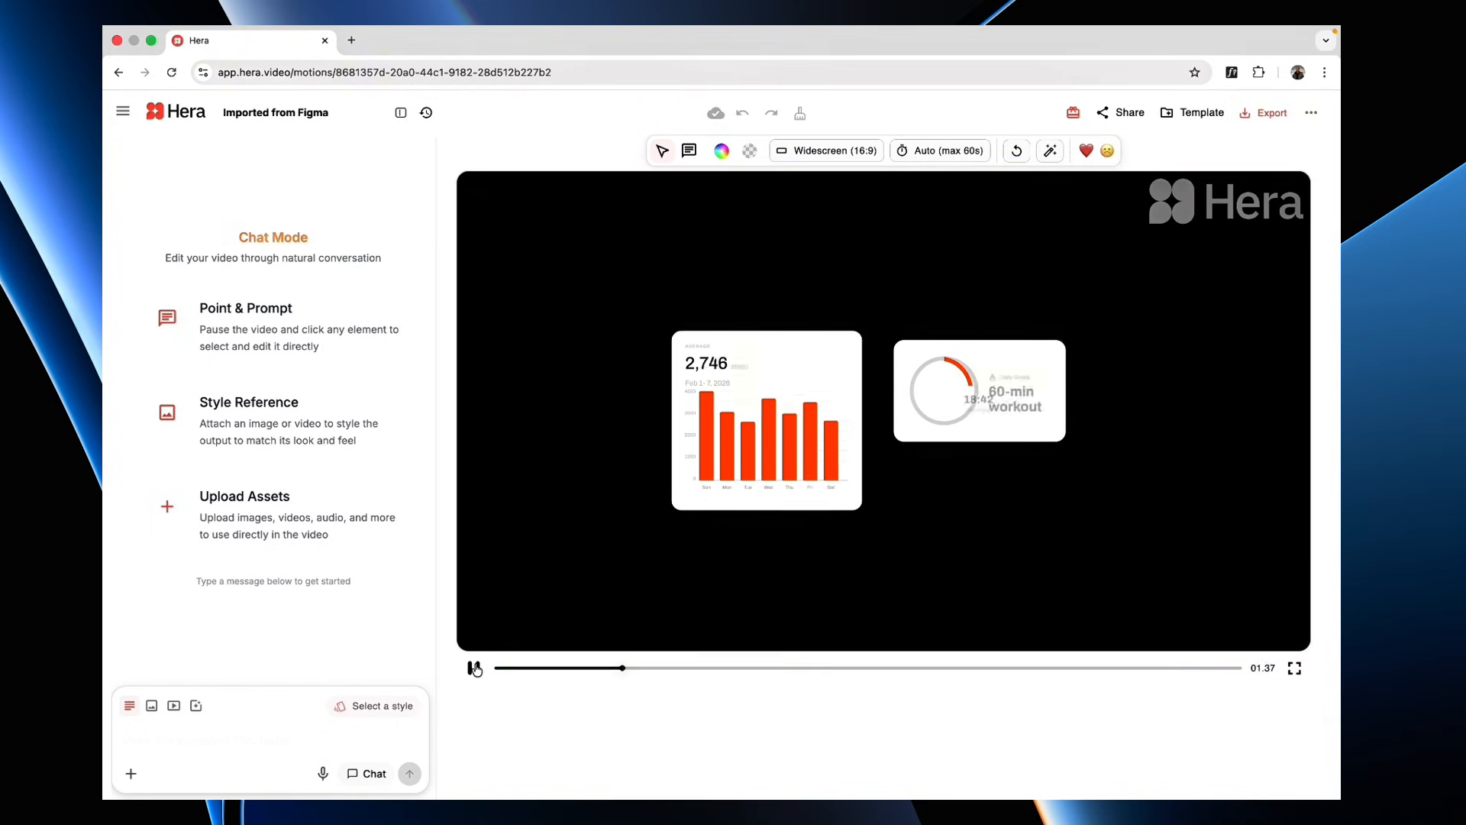
left_click(473, 668)
Move the 2,969 figure up so it sits closer beneath the AVERAGE label on the steps card.
left_click(718, 361)
scroll(722, 356, "up", 3)
scroll(722, 360, "down", 3)
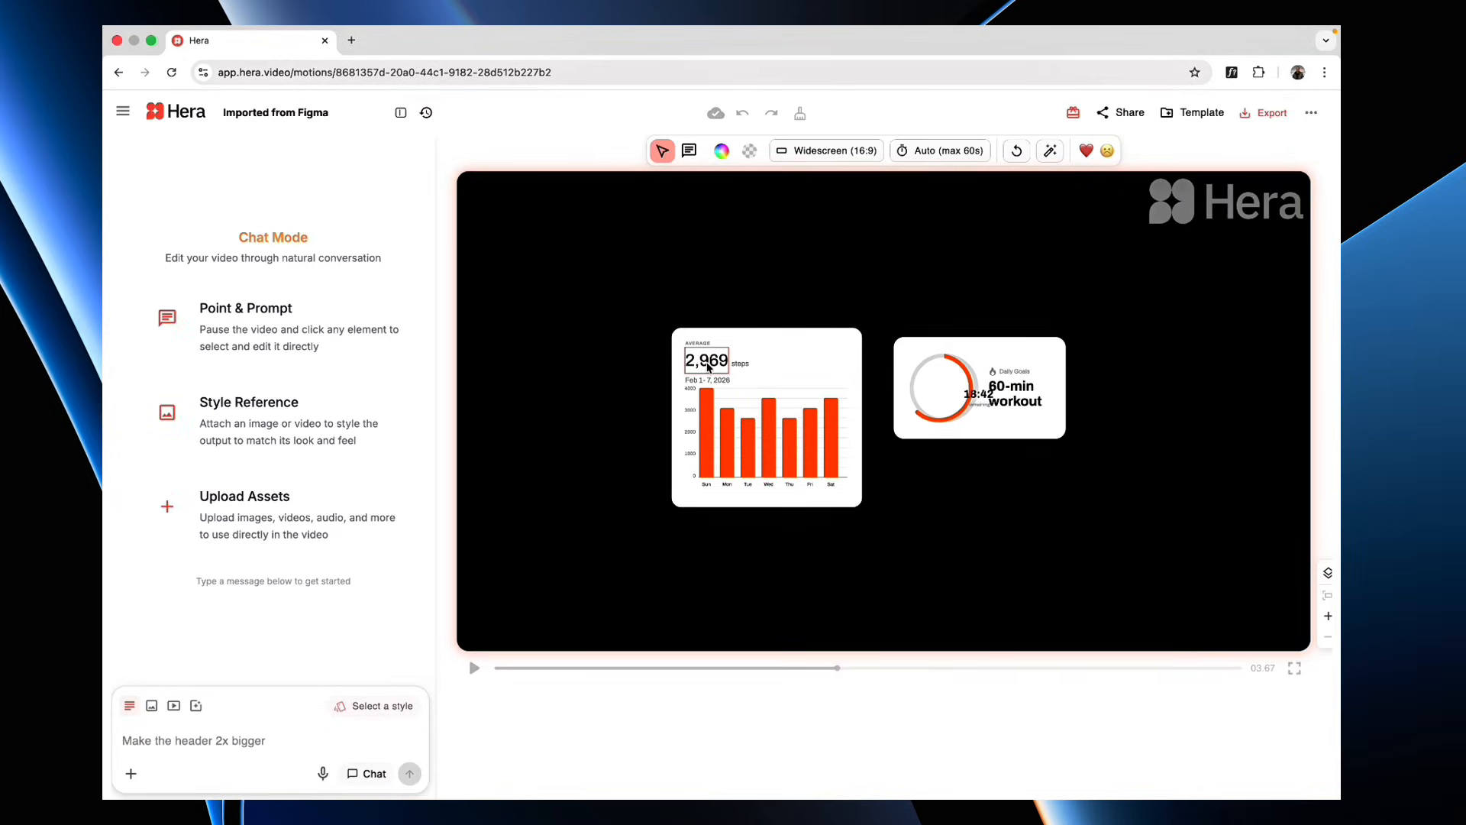
left_click(709, 368)
scroll(695, 365, "up", 3)
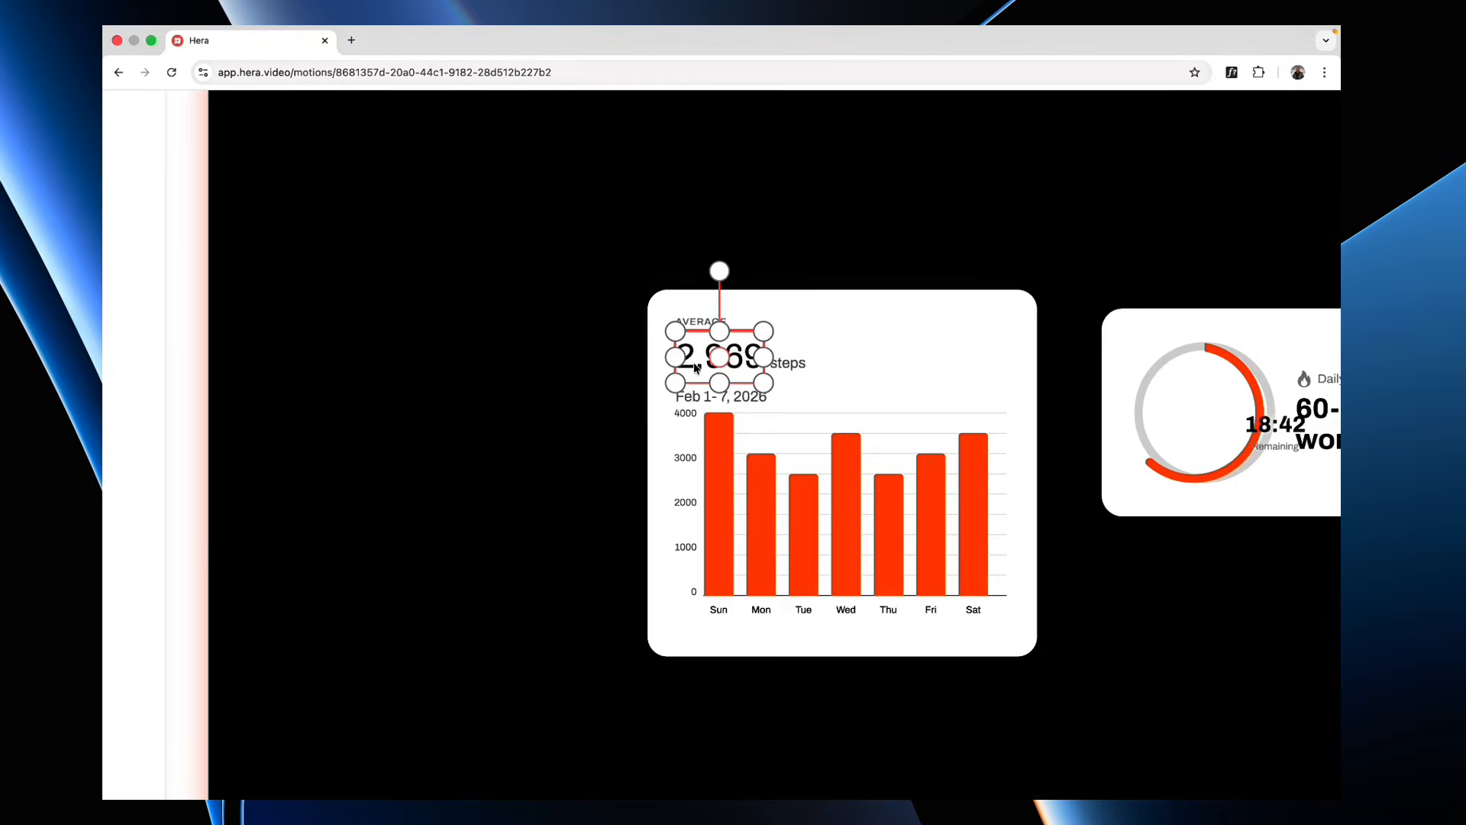
left_click(695, 362)
Select the "steps" label and nudge it upward to line up with the 2,969 figure.
left_click(782, 366)
left_click(839, 377)
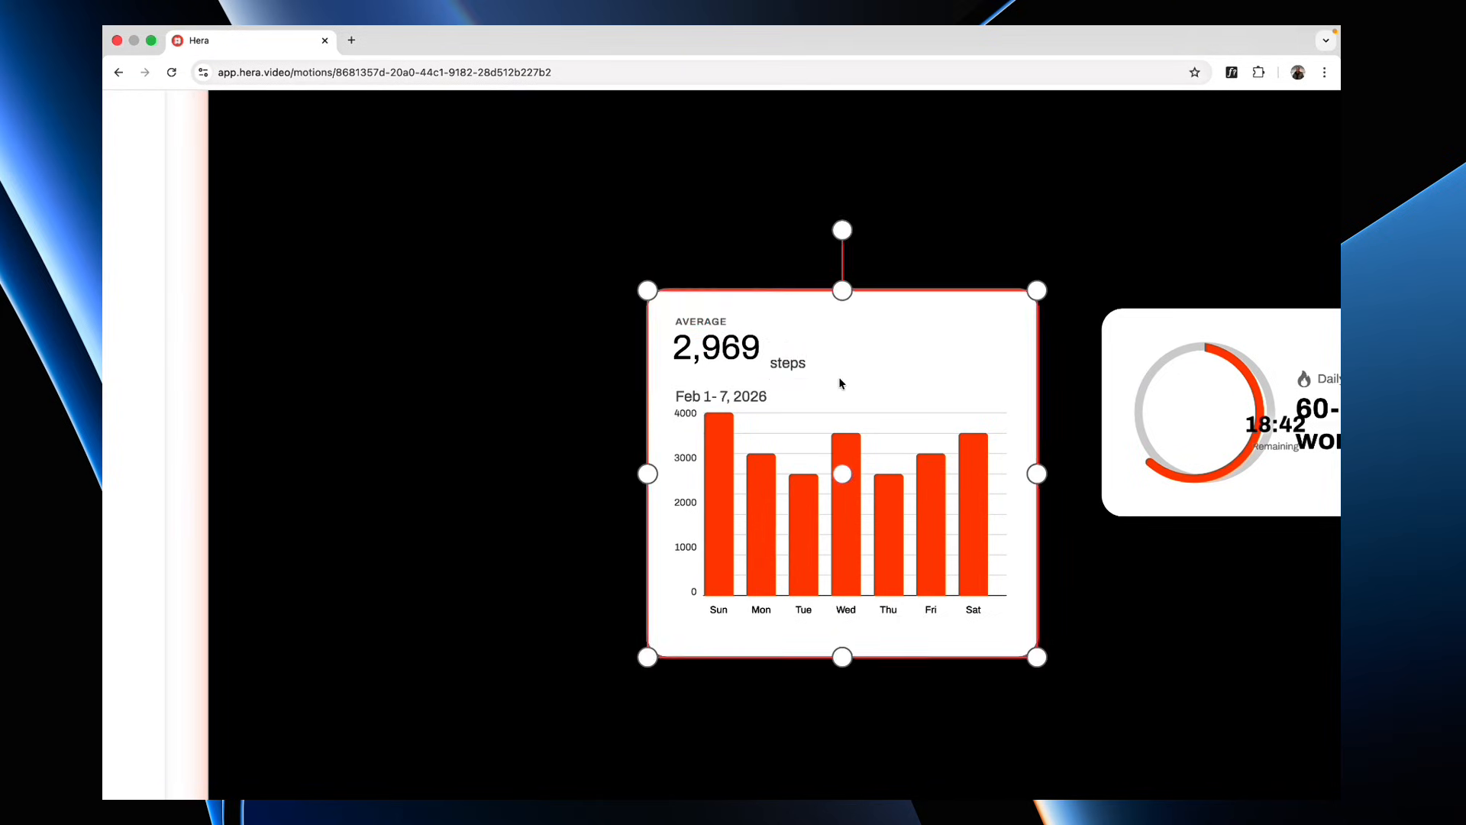
left_click(788, 366)
left_click(784, 356)
left_click(784, 357)
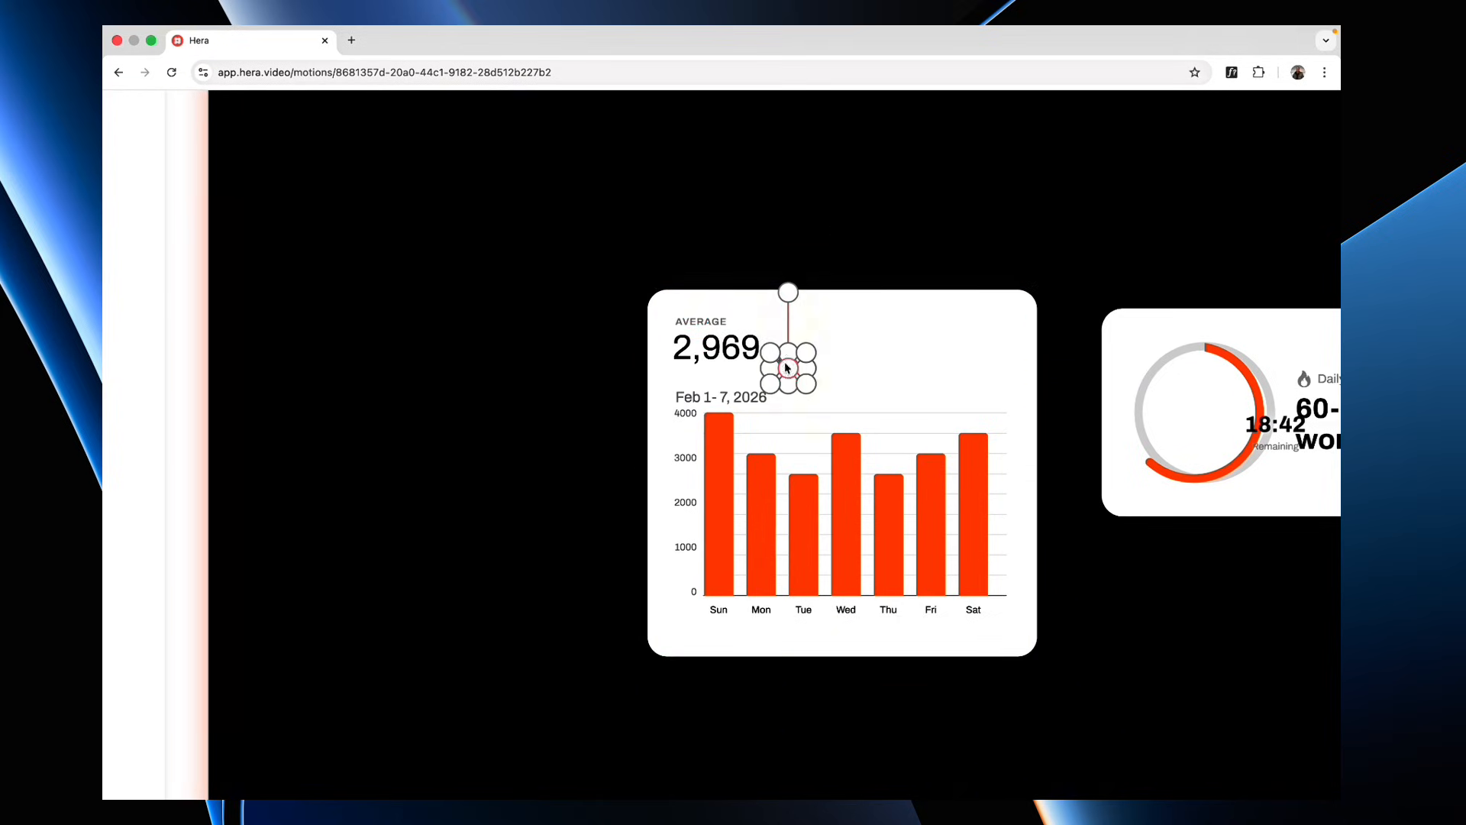
left_click(841, 377)
scroll(786, 364, "up", 3)
left_click(787, 378)
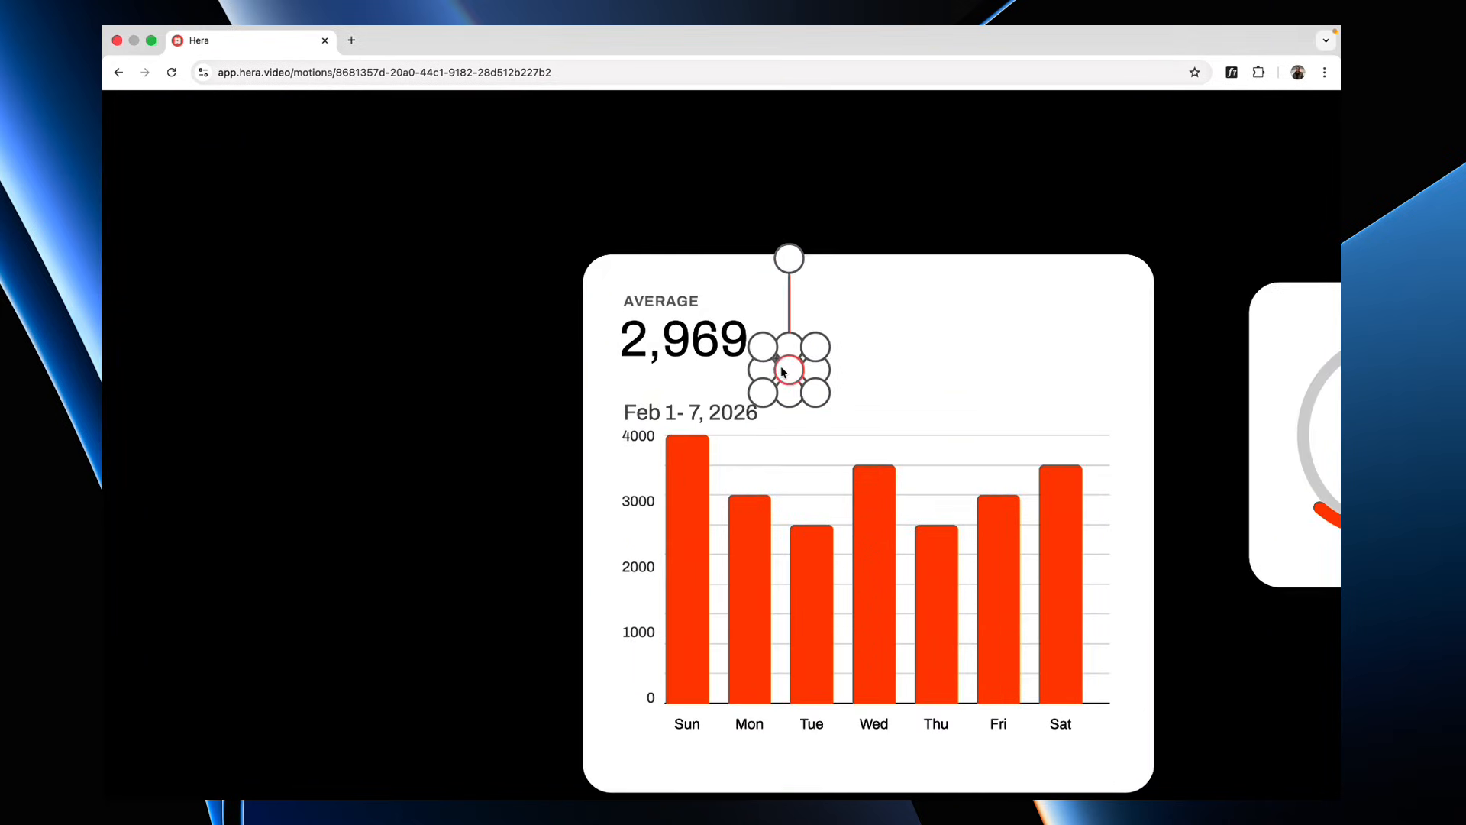
key("Up")
key("Up")
key("Up")
key("Up")
key("Up")
key("Up")
key("Up")
key("Up")
key("Up")
key("Up")
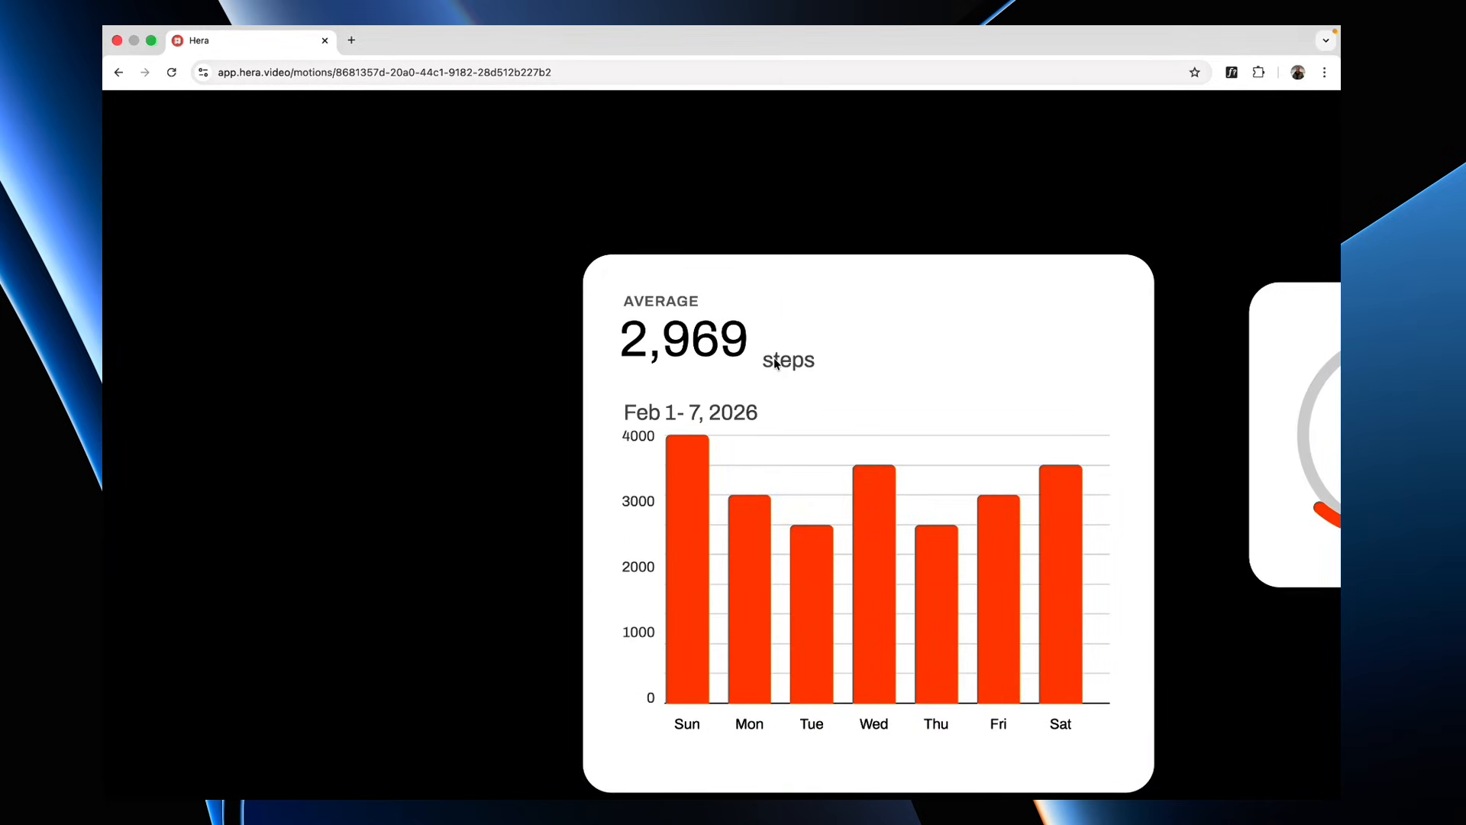
Shift the bar chart down out of the way and move the Feb 1- 7, 2026 date up directly beneath 2,969.
left_click(702, 416)
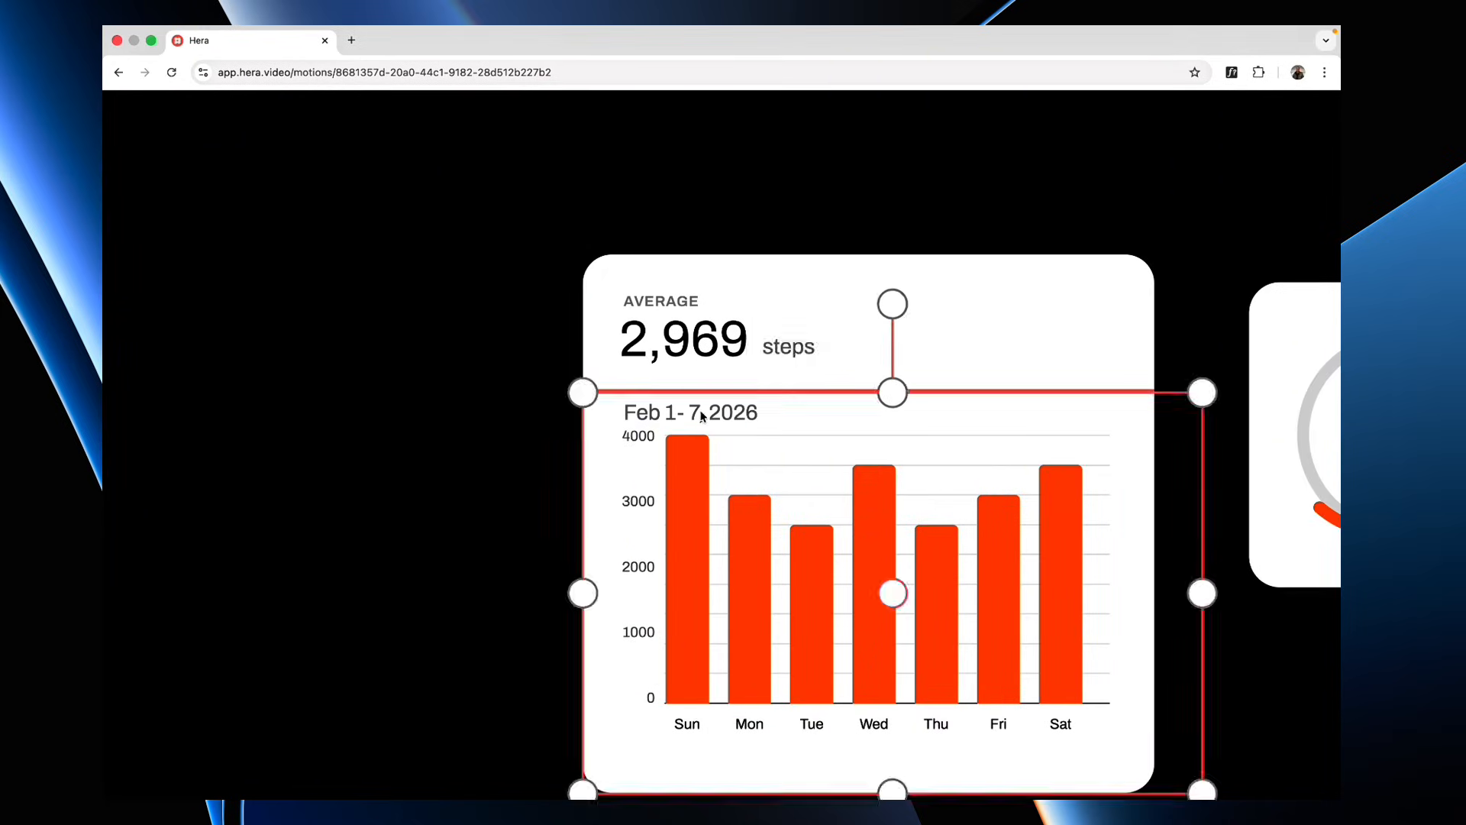
left_click_drag(788, 408, 784, 450)
left_click(725, 419)
left_click_drag(676, 413, 676, 386)
Move the whole bar chart, including its axis labels, back up to close the gap below the date.
left_click(719, 521)
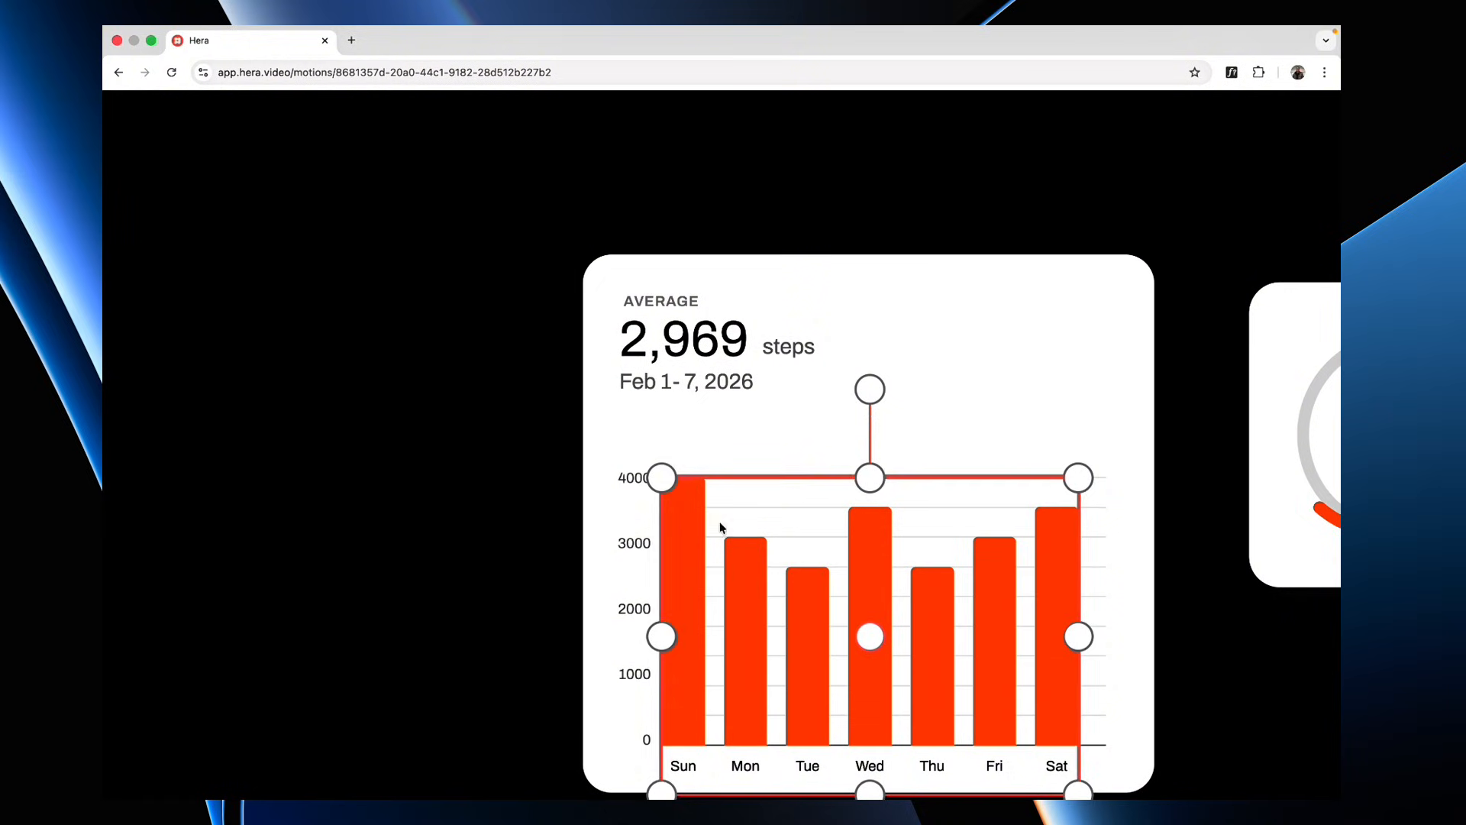
left_click(692, 450)
left_click_drag(692, 454, 703, 409)
Move the 18:42 timer text on the workout card clear of the ring, below the "60-min workout" heading.
scroll(704, 409, "down", 5)
scroll(703, 410, "right", 2)
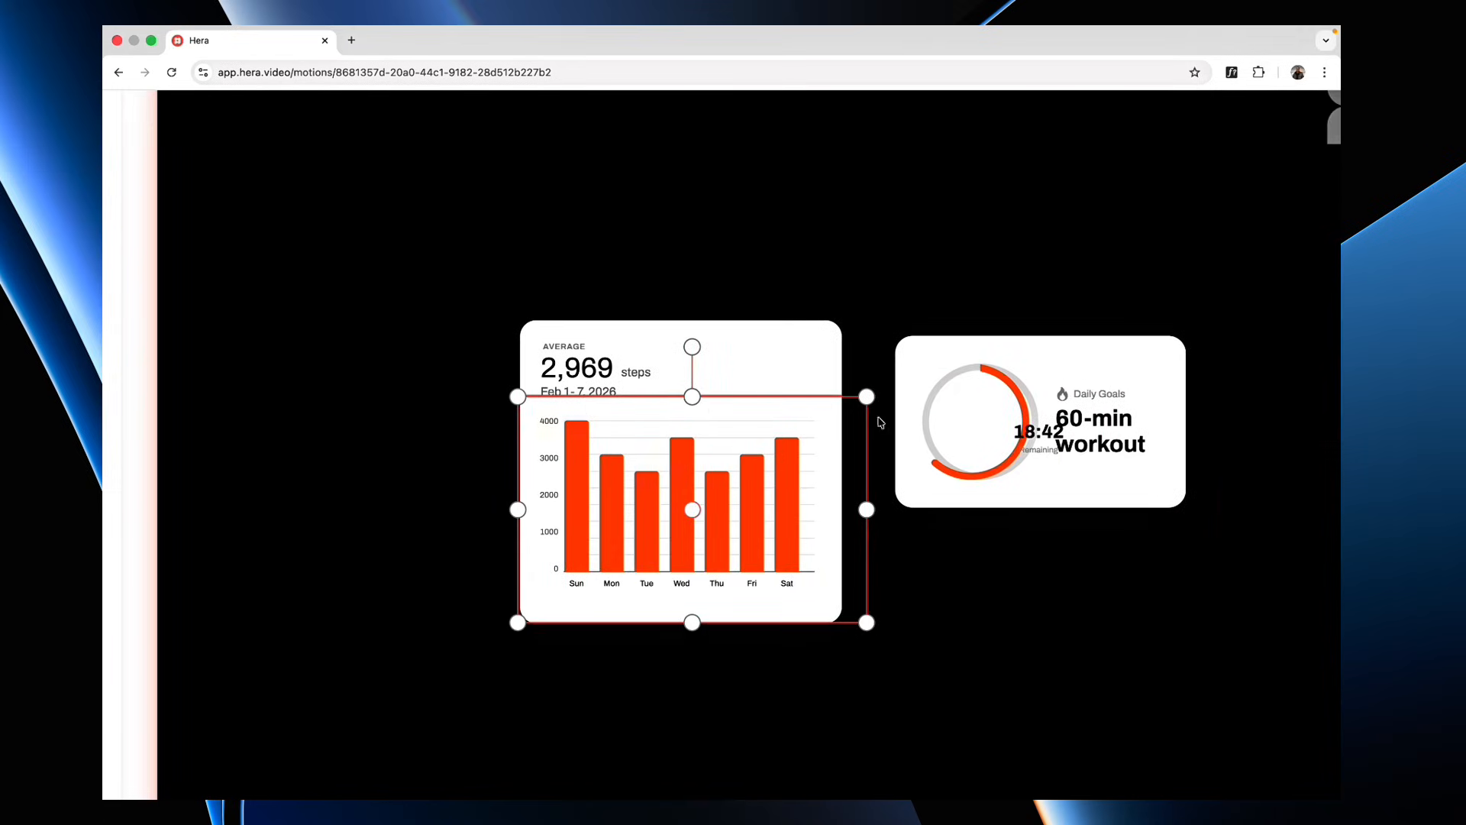
left_click(1045, 456)
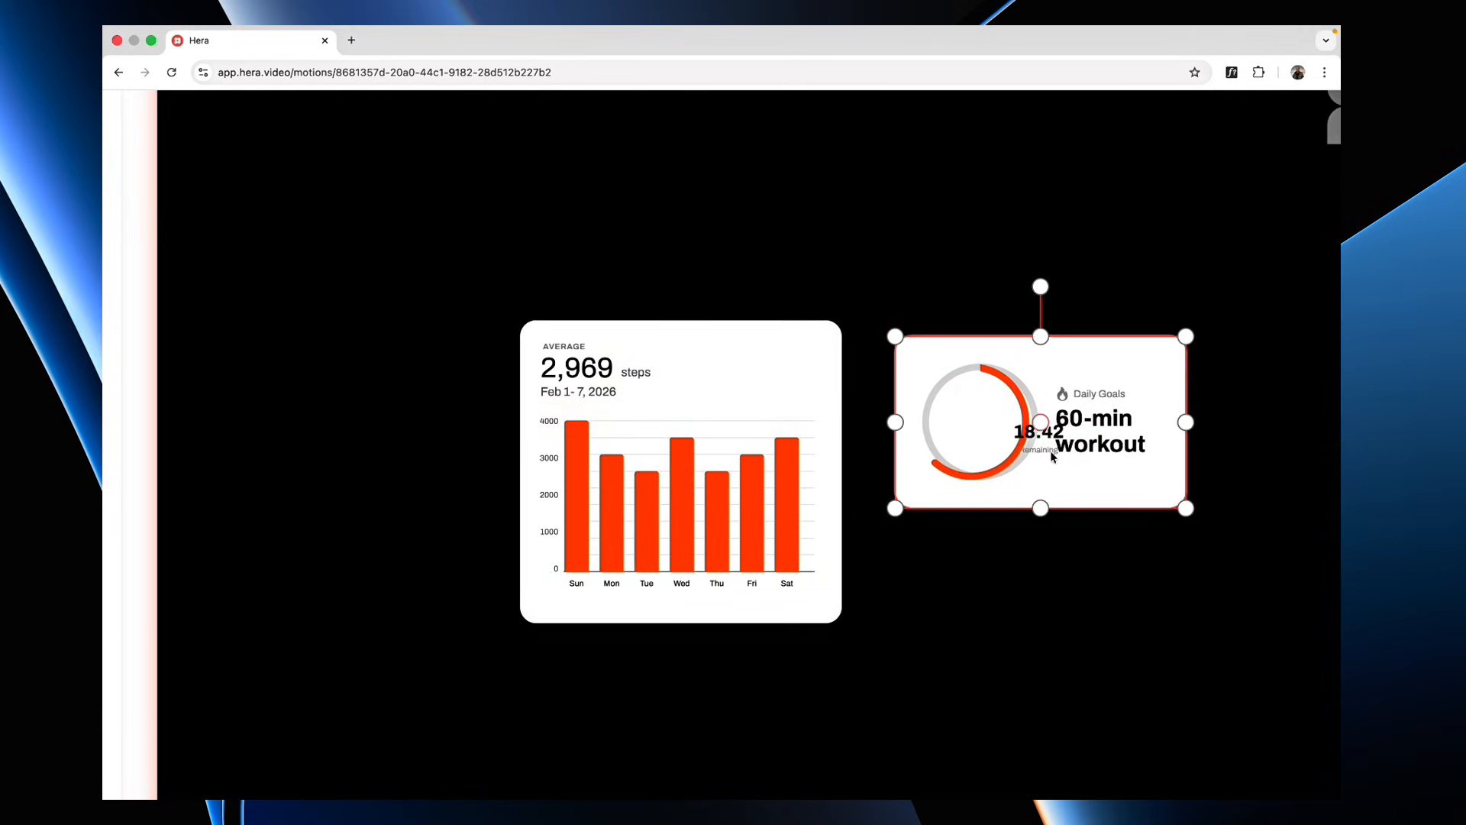
left_click(1030, 435)
left_click_drag(1031, 436, 1054, 462)
Align the orange progress arc on the workout card exactly over the grey ring.
left_click(1041, 452)
left_click(942, 468)
left_click_drag(942, 467, 1003, 445)
Center the "Remaining" label inside the progress ring and place the 18:42 timer just above it.
left_click(1035, 460)
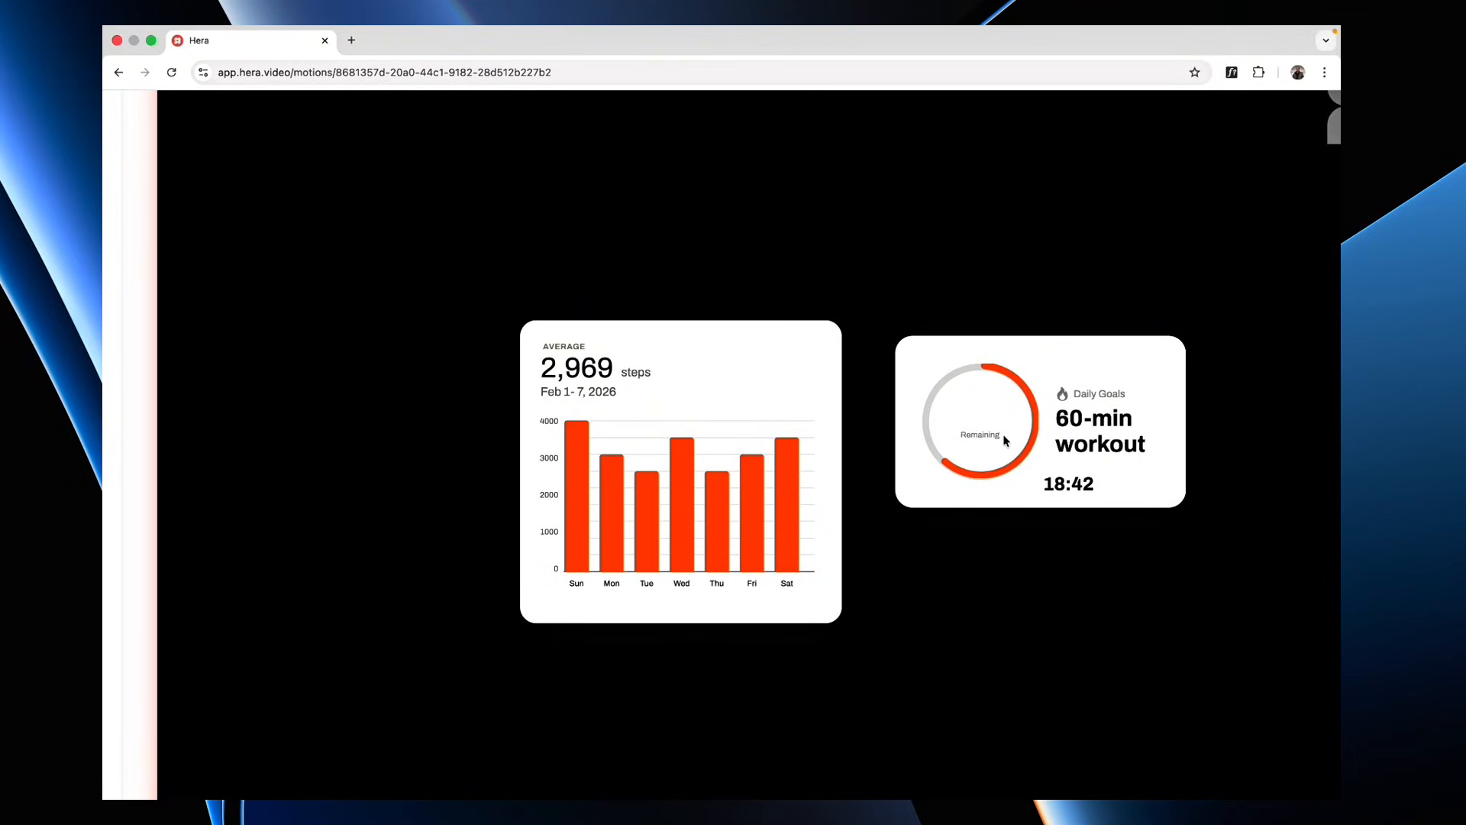
left_click(1069, 483)
left_click_drag(1092, 487, 1003, 422)
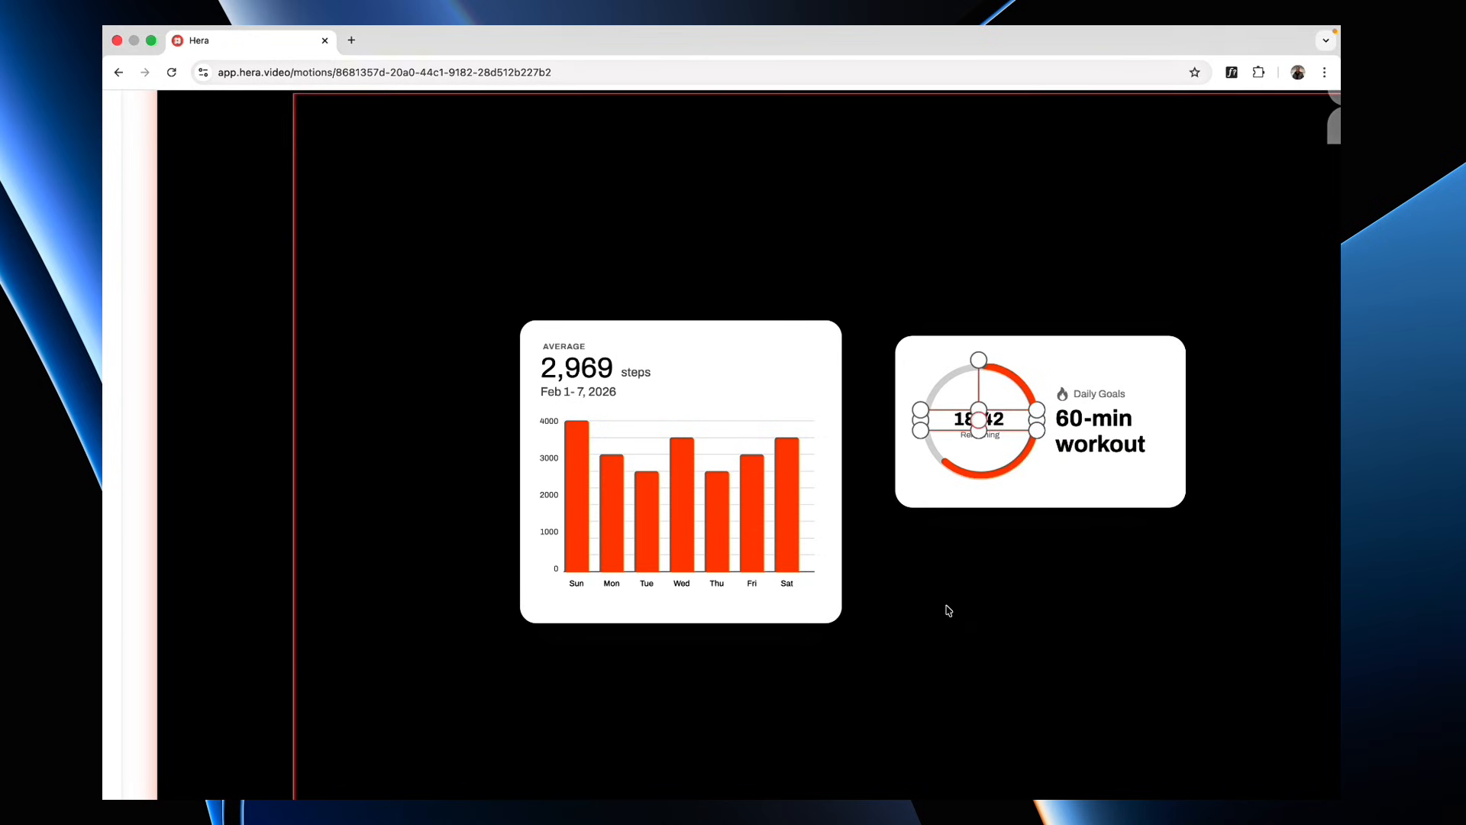
left_click(936, 675)
Play back the edited animation to check both cards and pause it when they are fully displayed.
scroll(933, 677, "down", 5)
left_click(473, 670)
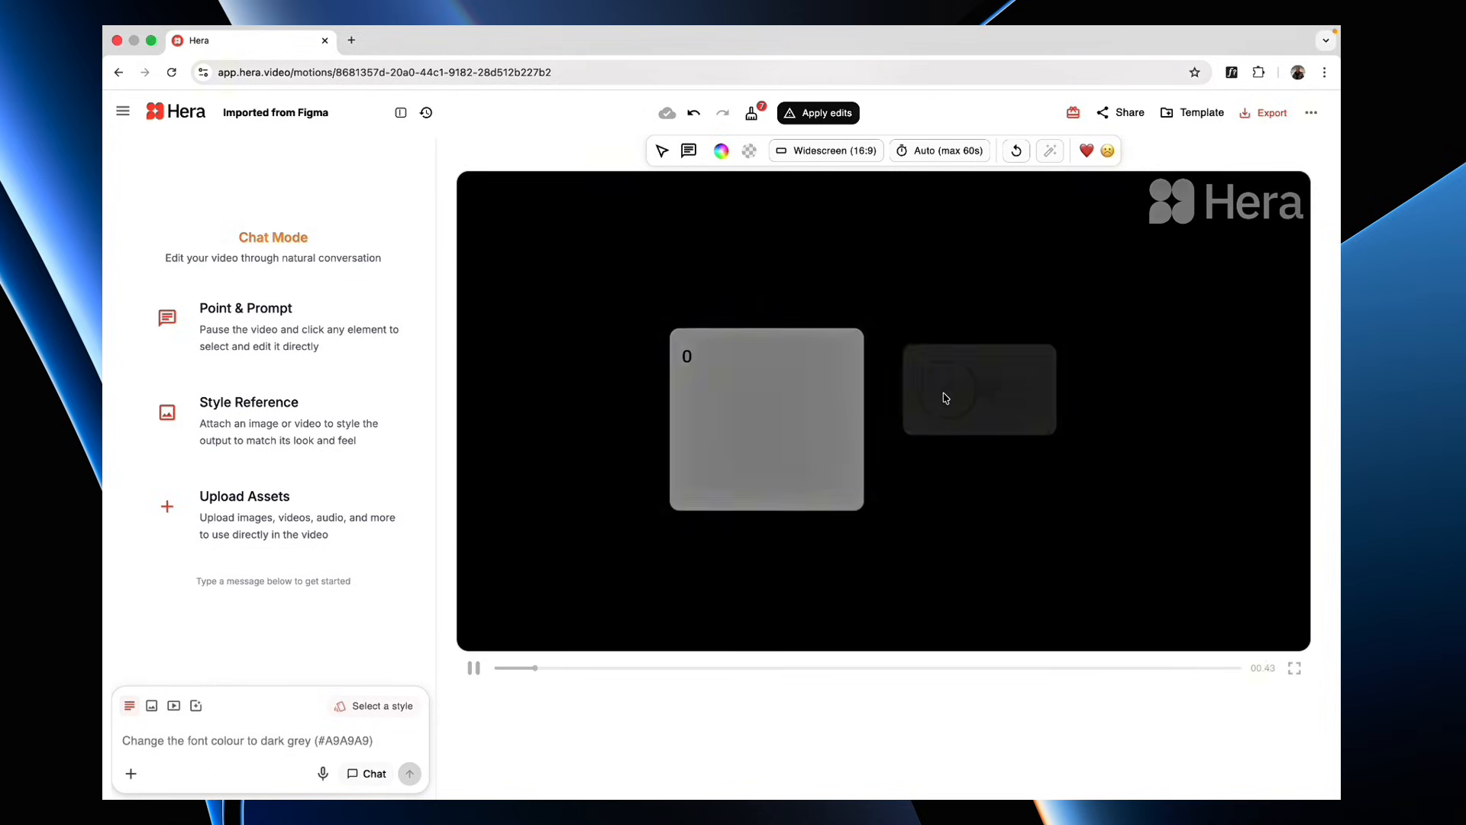
left_click(473, 667)
Select the 18:42 timer and send a chat prompt to animate it from 00:00, 01:00, 02:00... up to 18:42 with a smooth count down transition.
left_click(943, 389)
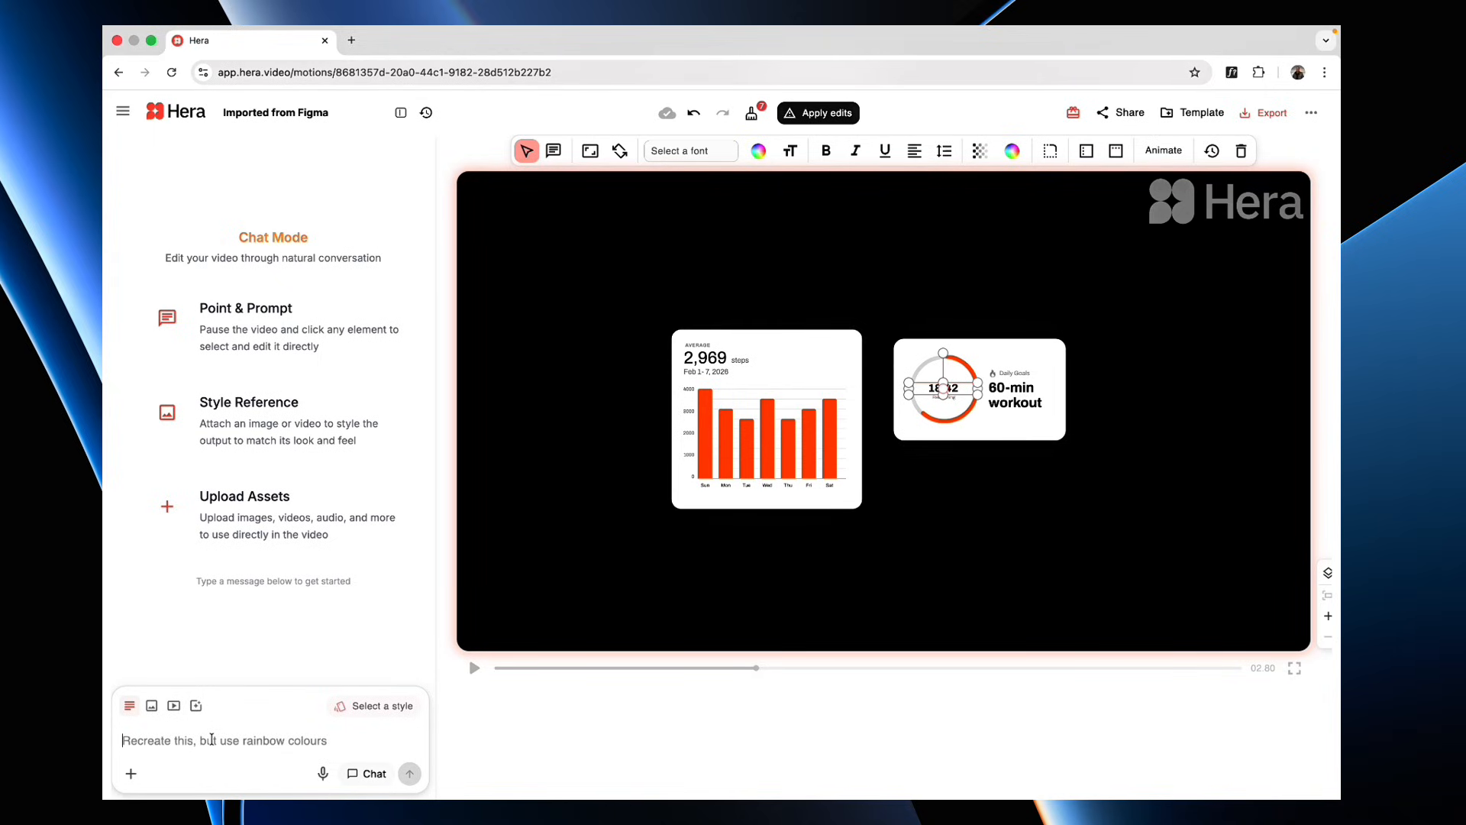
type("Let")
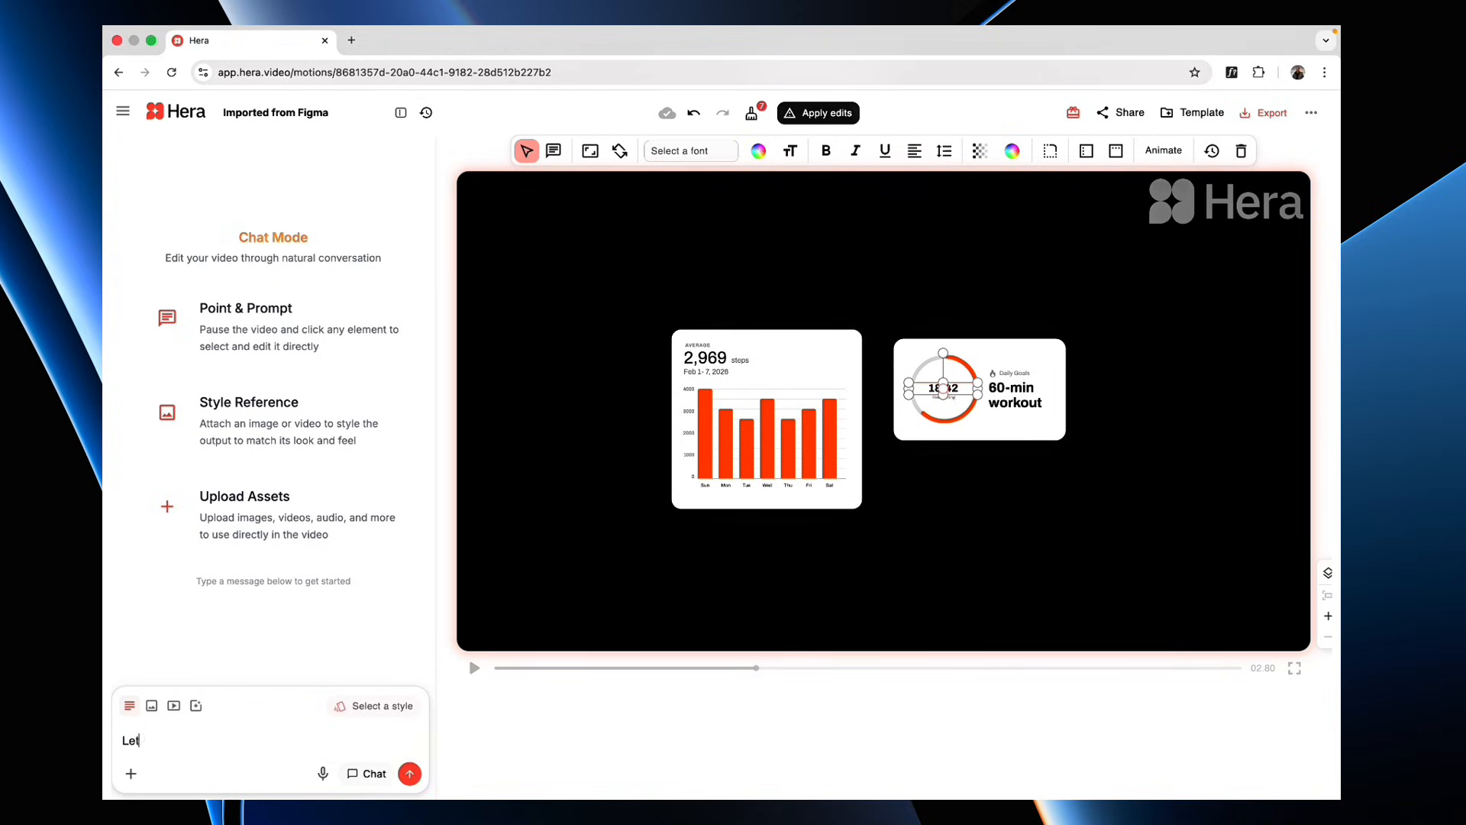
type(" the timer in the loder also animate")
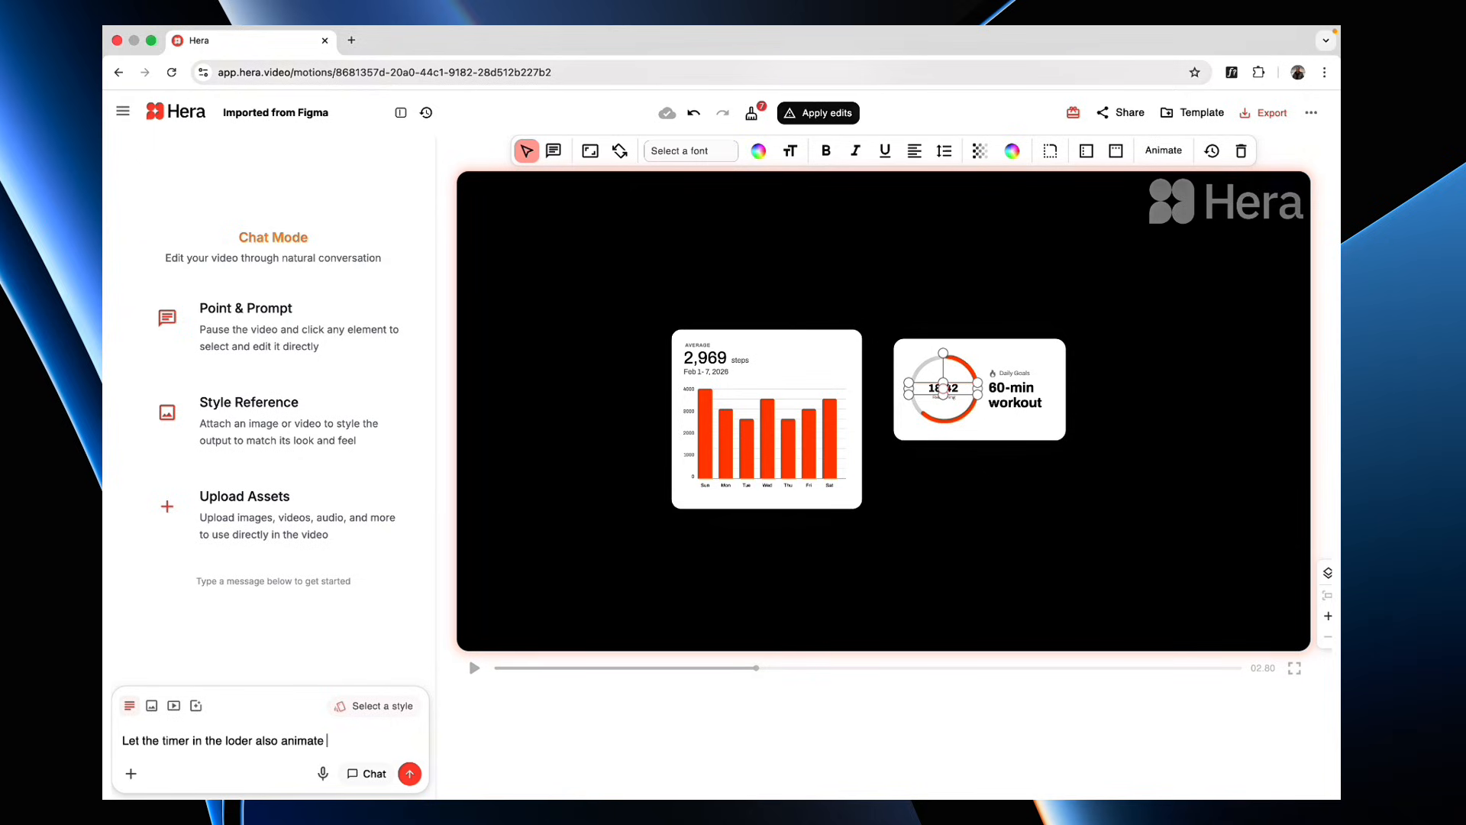
type(" starting from 00:00")
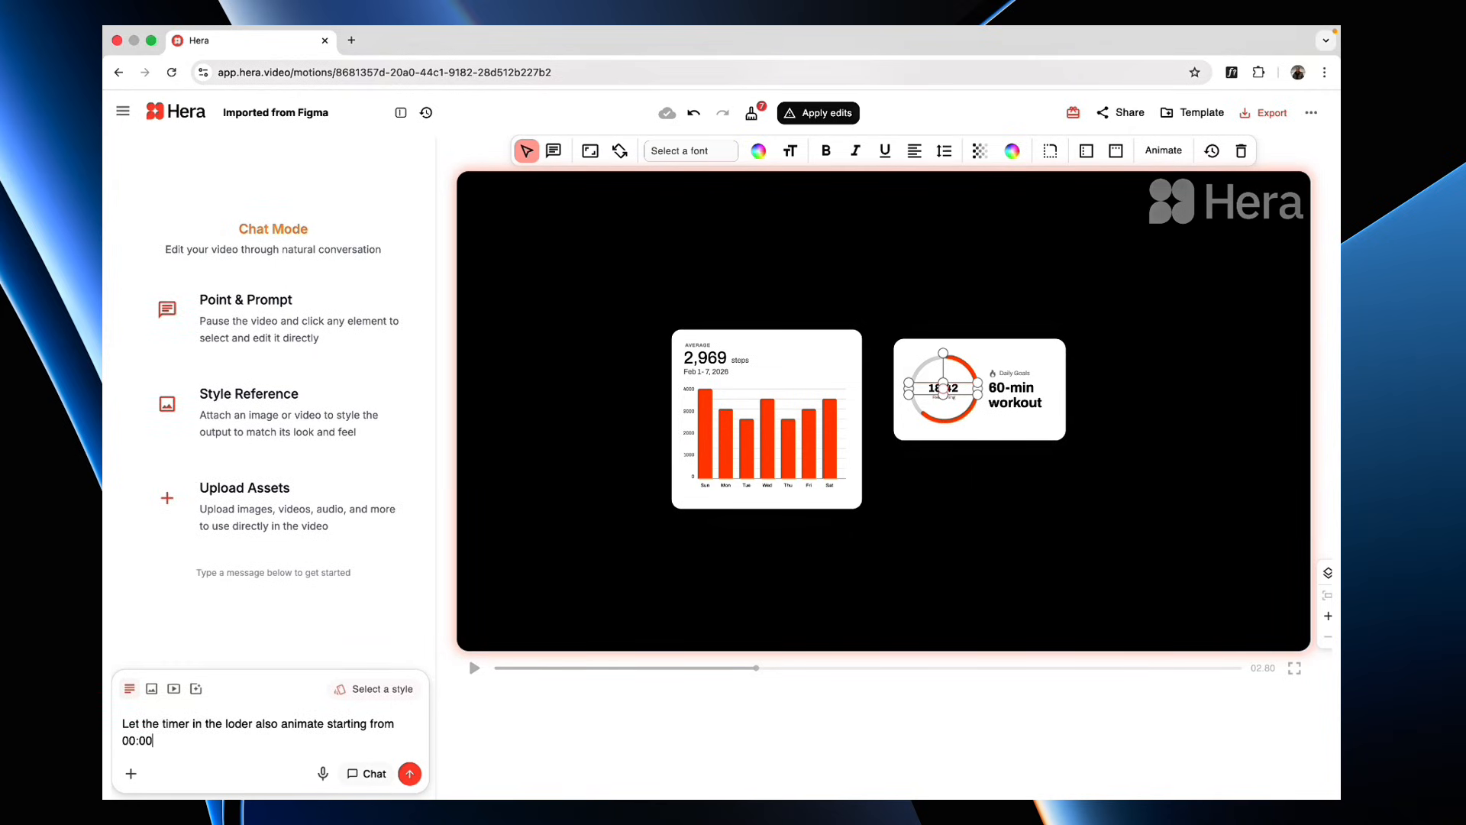
type(", 0")
type("1:0")
type("0, )")
type(" )")
type("2")
type(":")
type("0")
type("0... u")
type("p until it")
type(" gets to ")
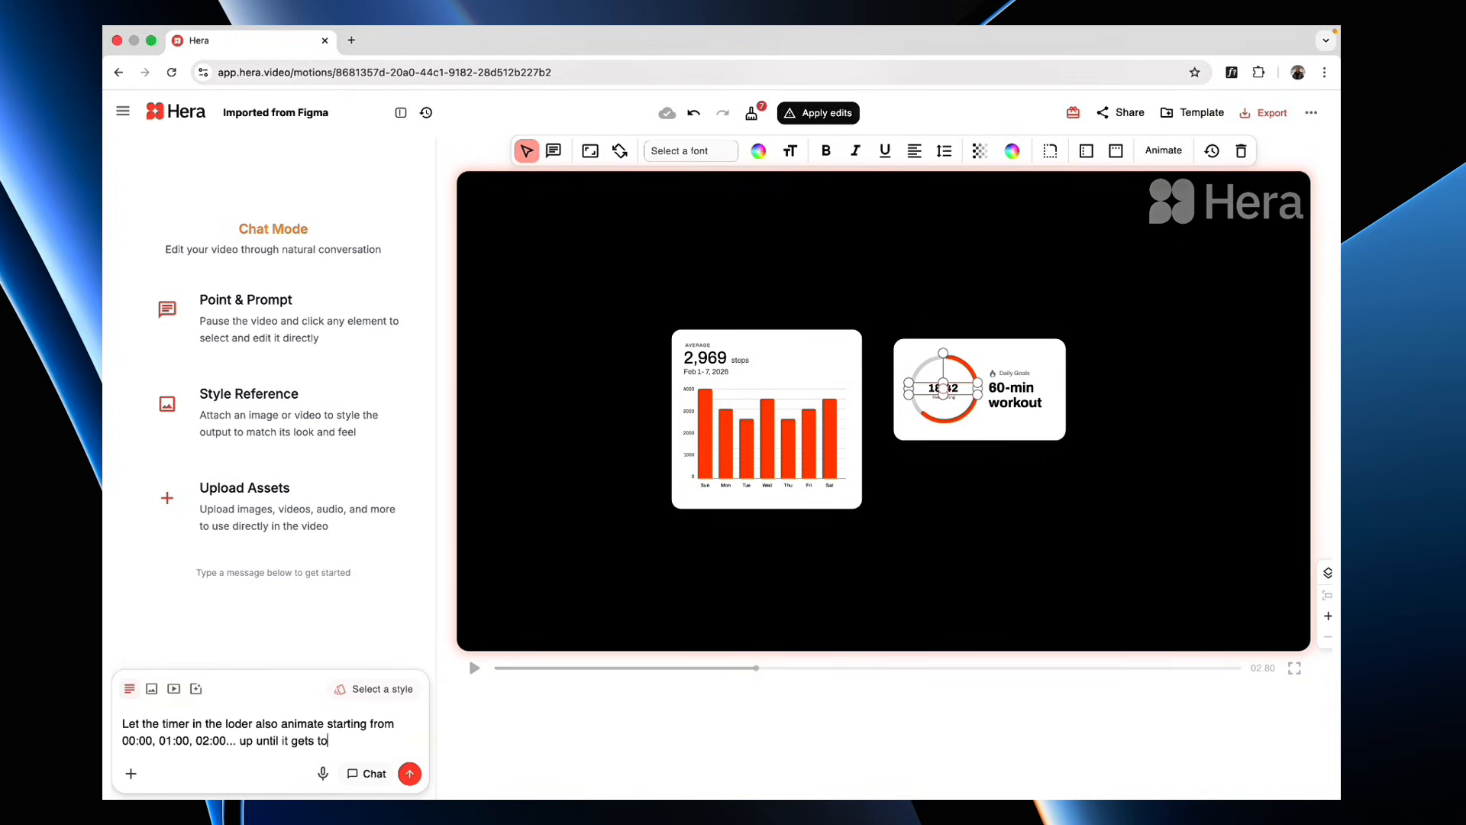
type("18:42 with a smo")
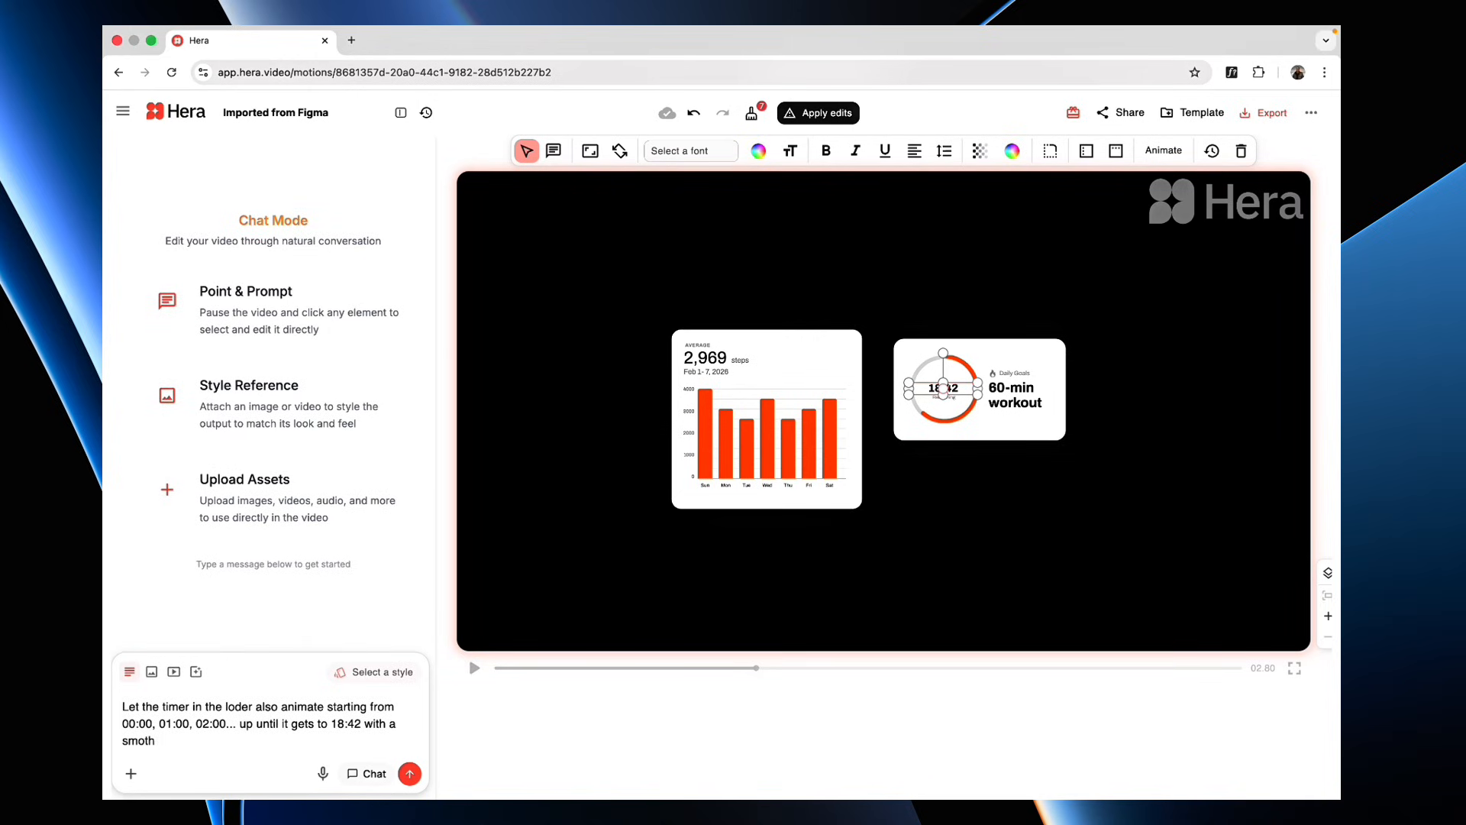
type("oth count down transition")
left_click(411, 773)
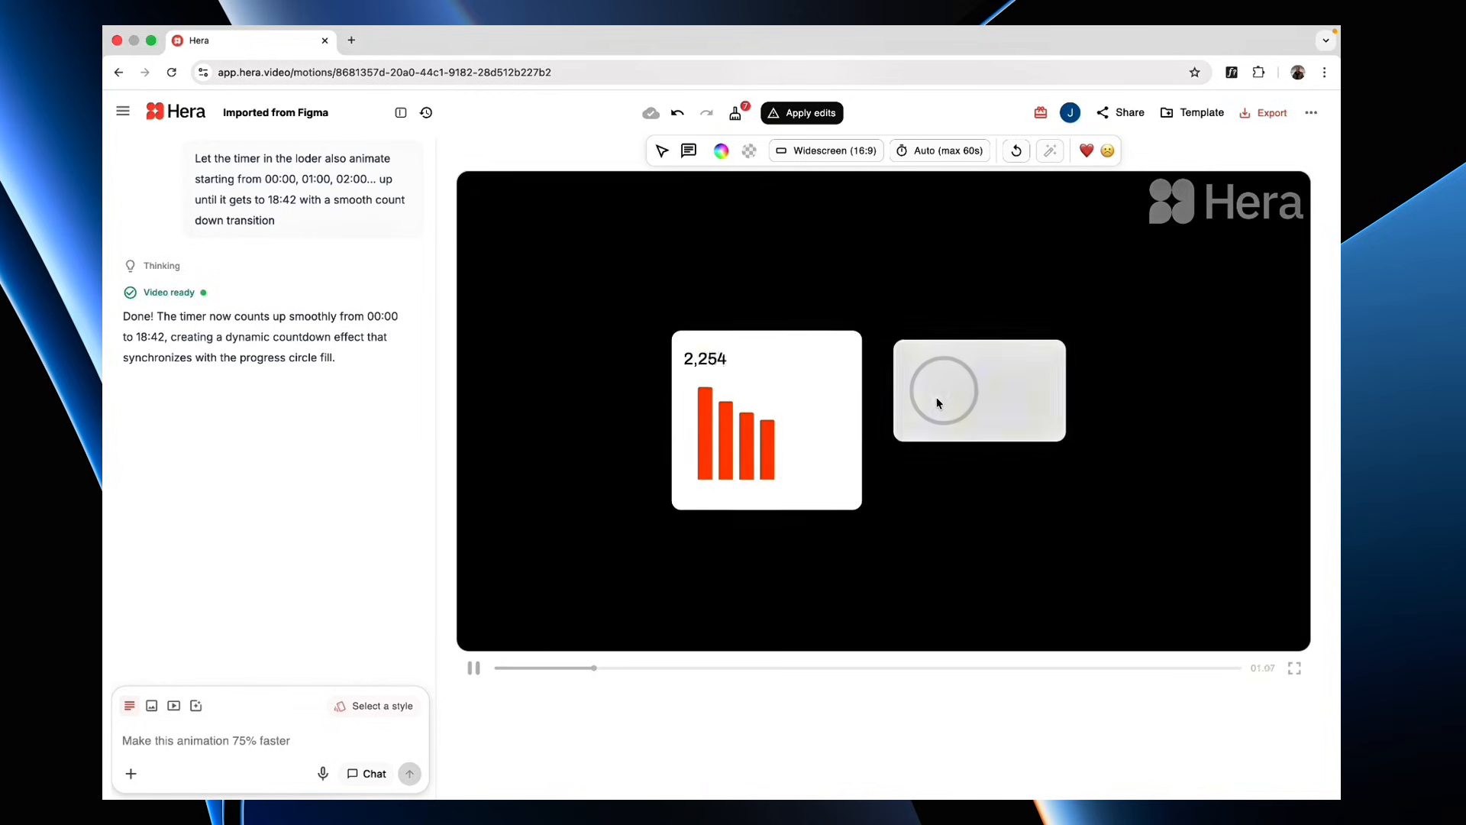
Preview the updated animation in full screen and export it as a 720p MP4 at 30 fps without a transparent background.
scroll(941, 396, "up", 5)
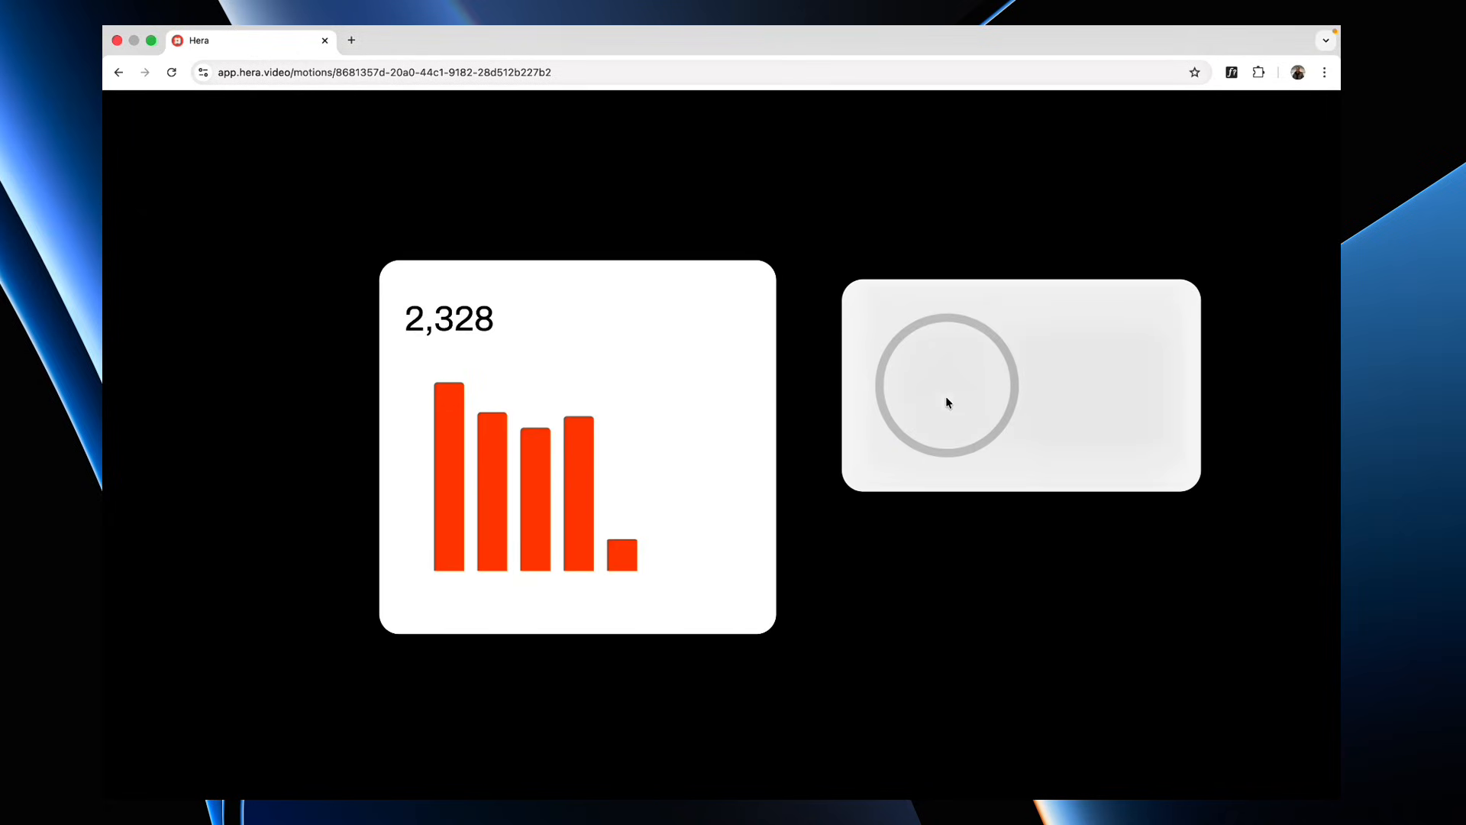
key("Escape")
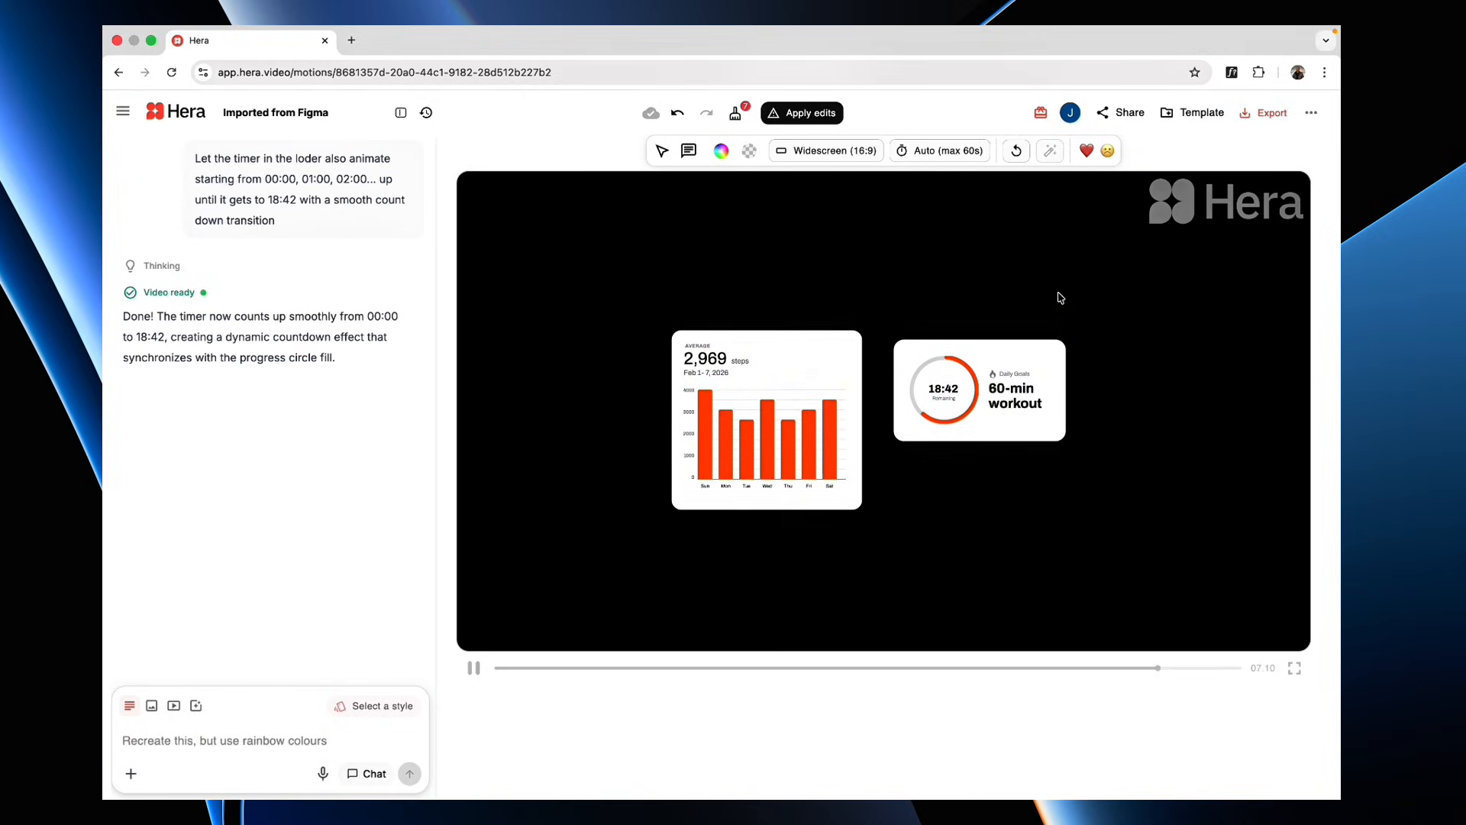
left_click(1260, 113)
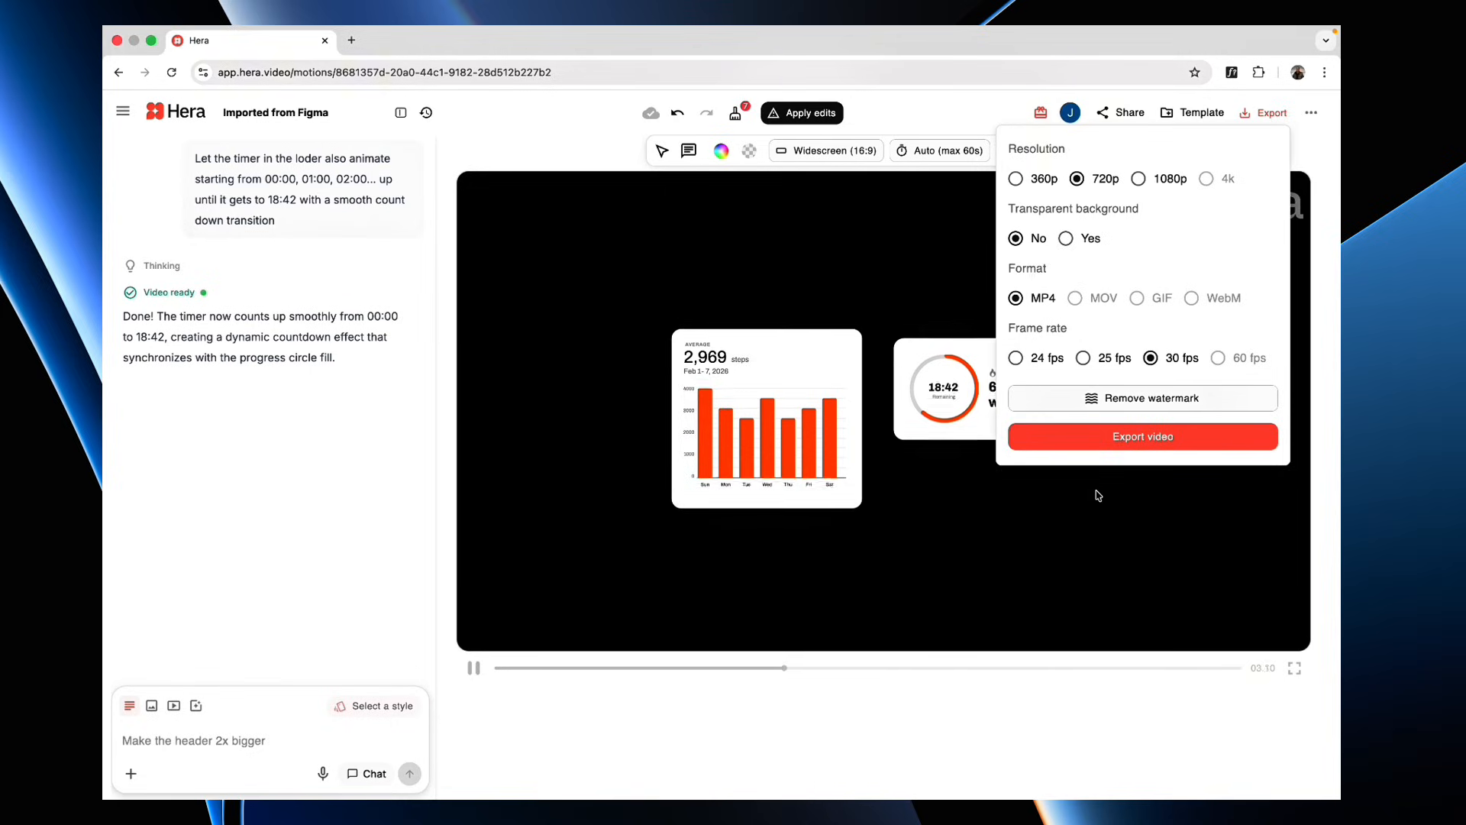
left_click(1135, 434)
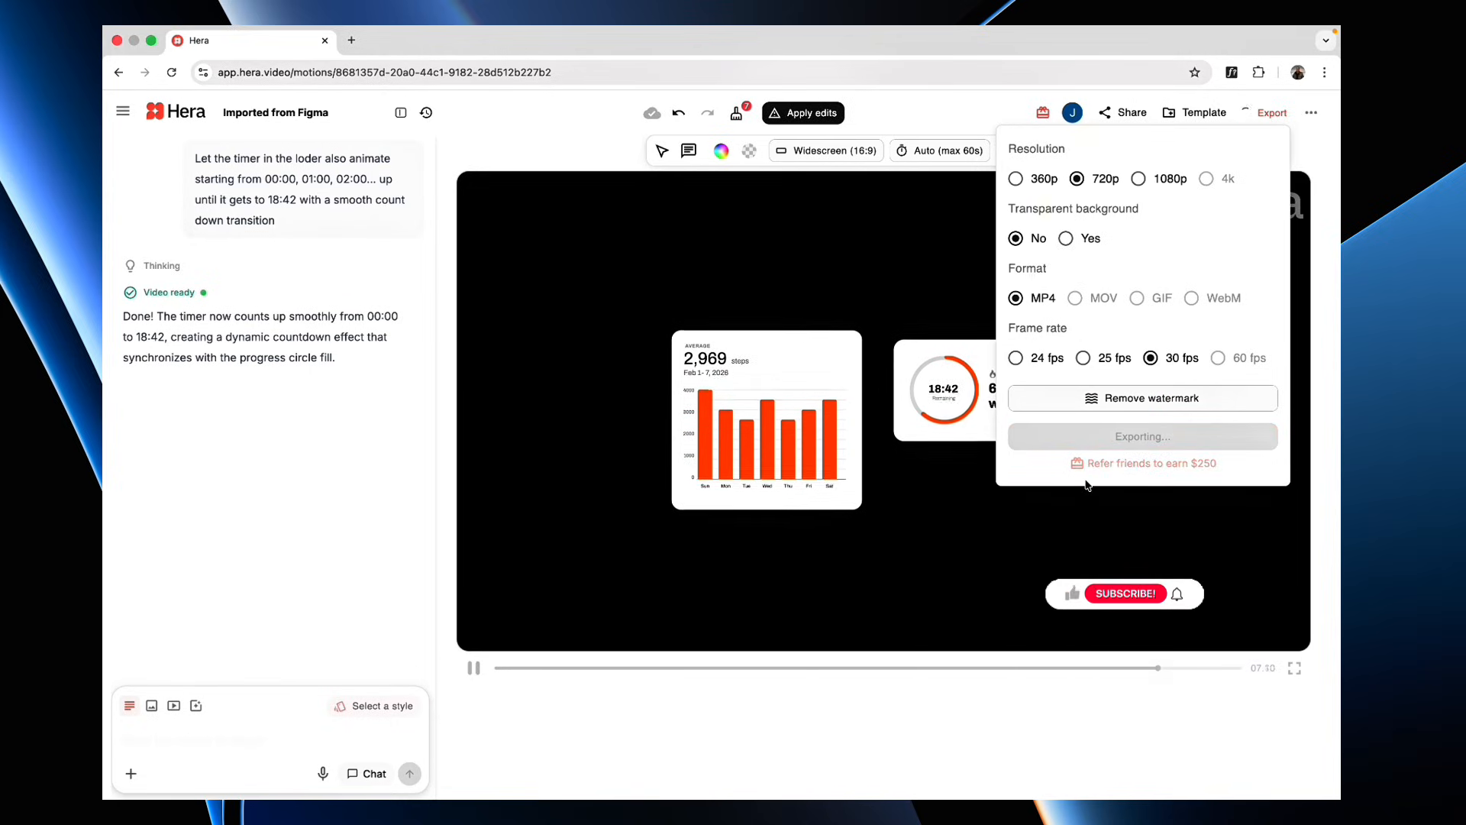
left_click(1272, 113)
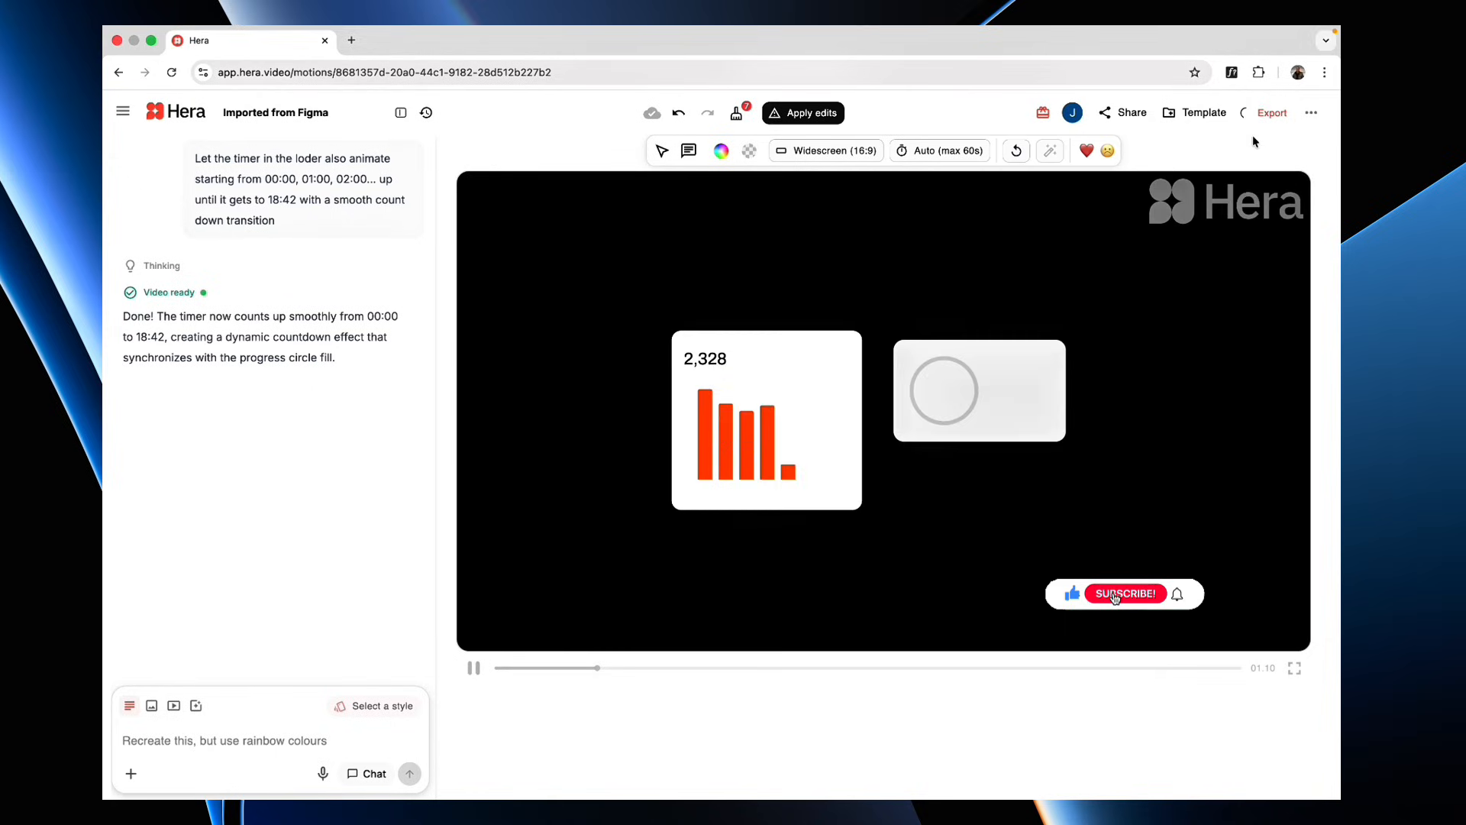